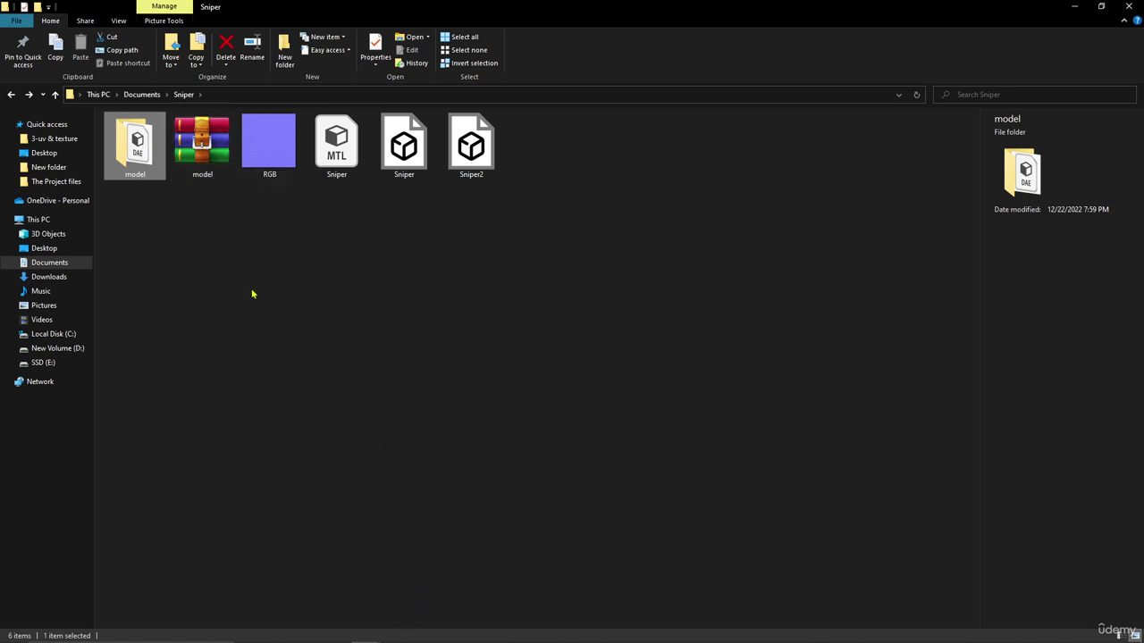
# Add the model archive from the Sniper folder to Sketchfab's new model upload and upload its files.
pyautogui.moveTo(217, 159)
pyautogui.mouseDown()
pyautogui.moveTo(424, 485)
pyautogui.moveTo(265, 284)
pyautogui.moveTo(459, 633)
pyautogui.moveTo(397, 631)
pyautogui.moveTo(724, 327)
pyautogui.moveTo(802, 280)
pyautogui.moveTo(784, 283)
pyautogui.mouseUp()
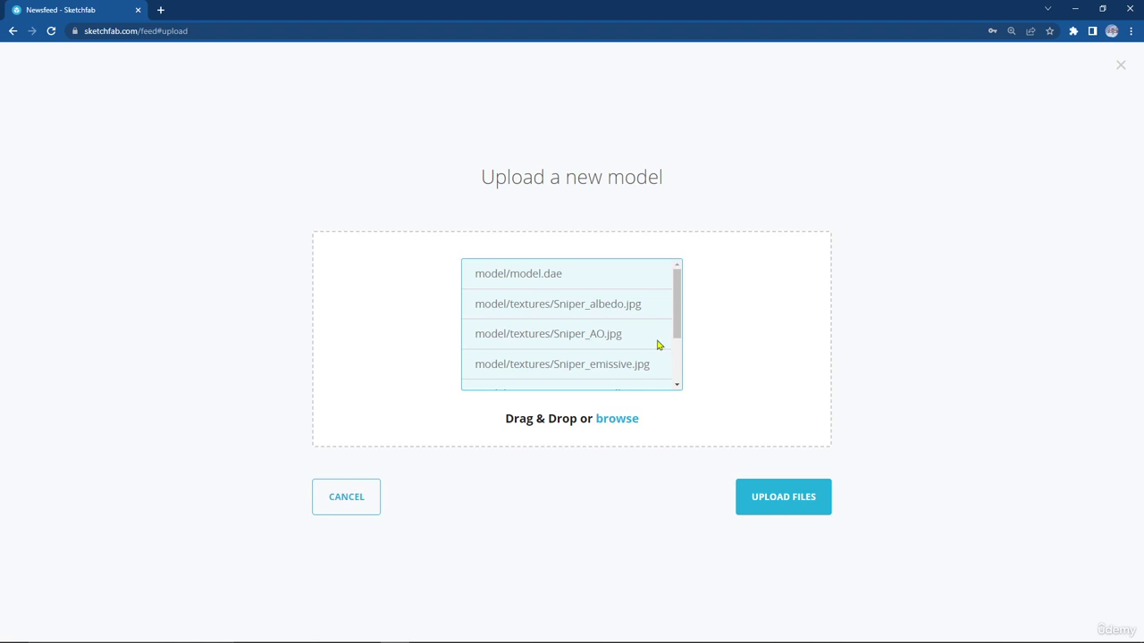
pyautogui.scroll(-2, 658, 345)
pyautogui.scroll(3, 607, 317)
pyautogui.click(772, 507)
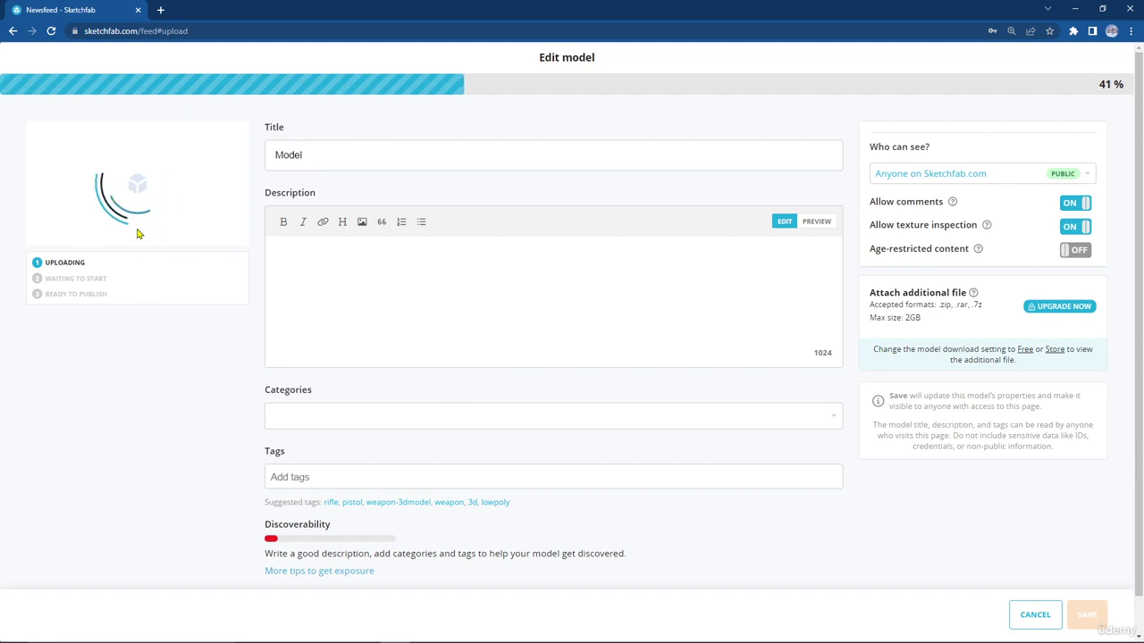
# Title the model "sniper" and enter "sniper 4k" as its description.
pyautogui.click(321, 160)
pyautogui.hotkey('ctrl', 'a')
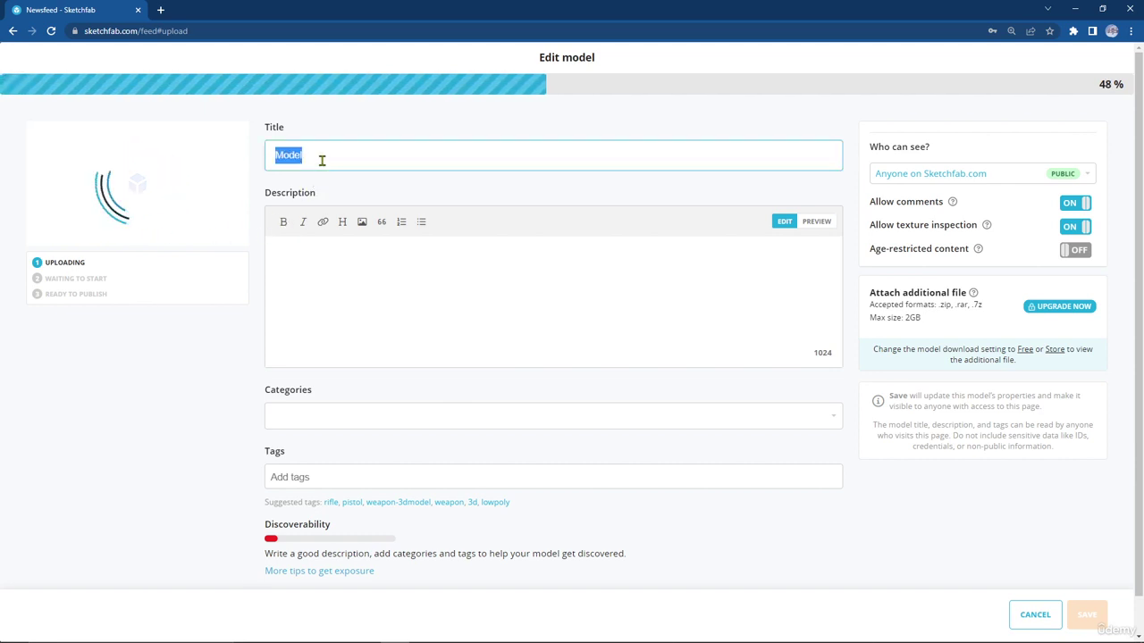
pyautogui.write('sniper')
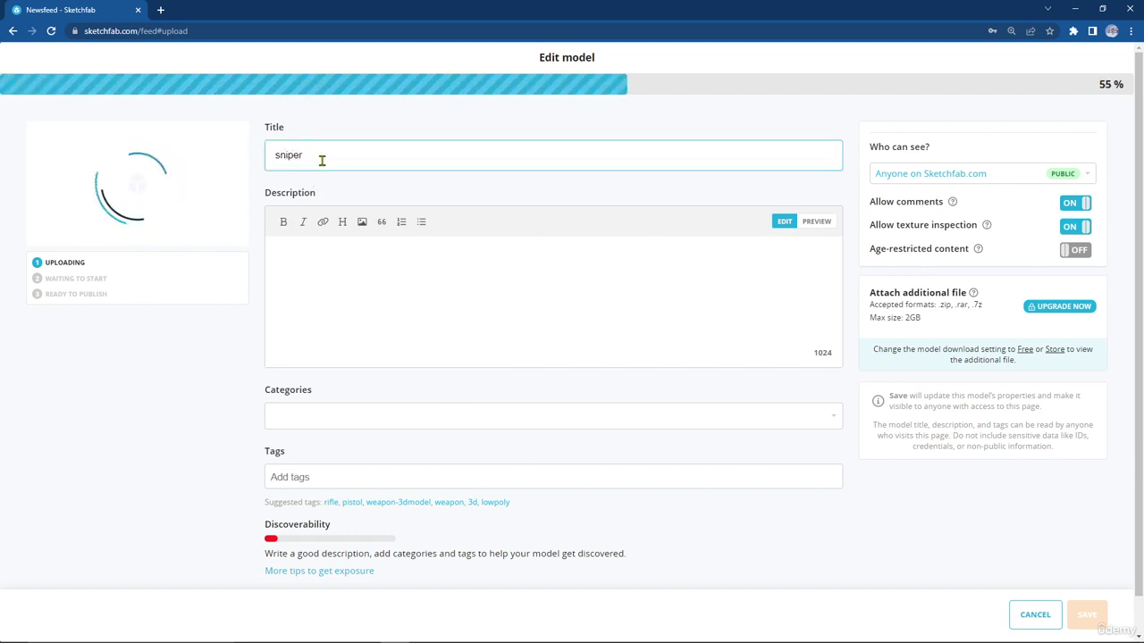
pyautogui.click(350, 261)
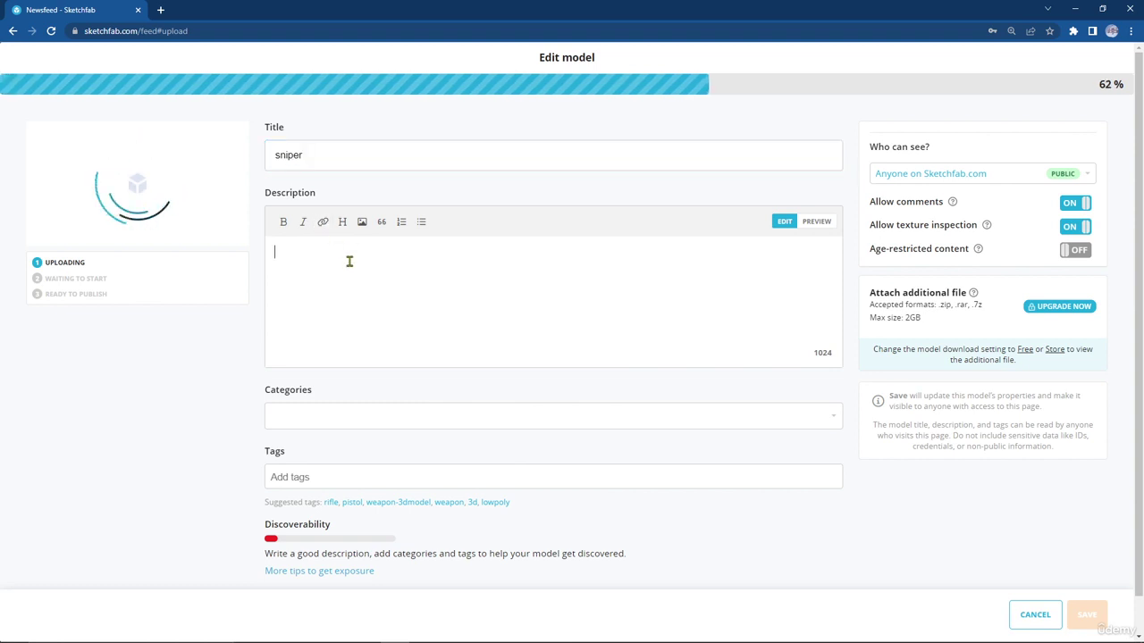
pyautogui.write('sn')
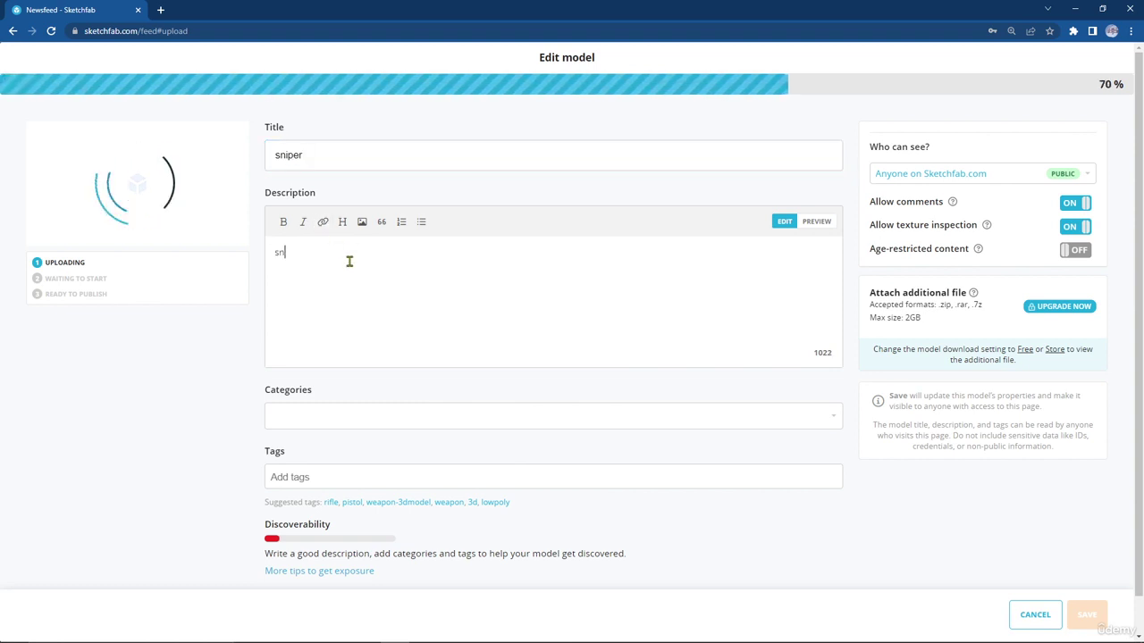
pyautogui.write('iper 4k')
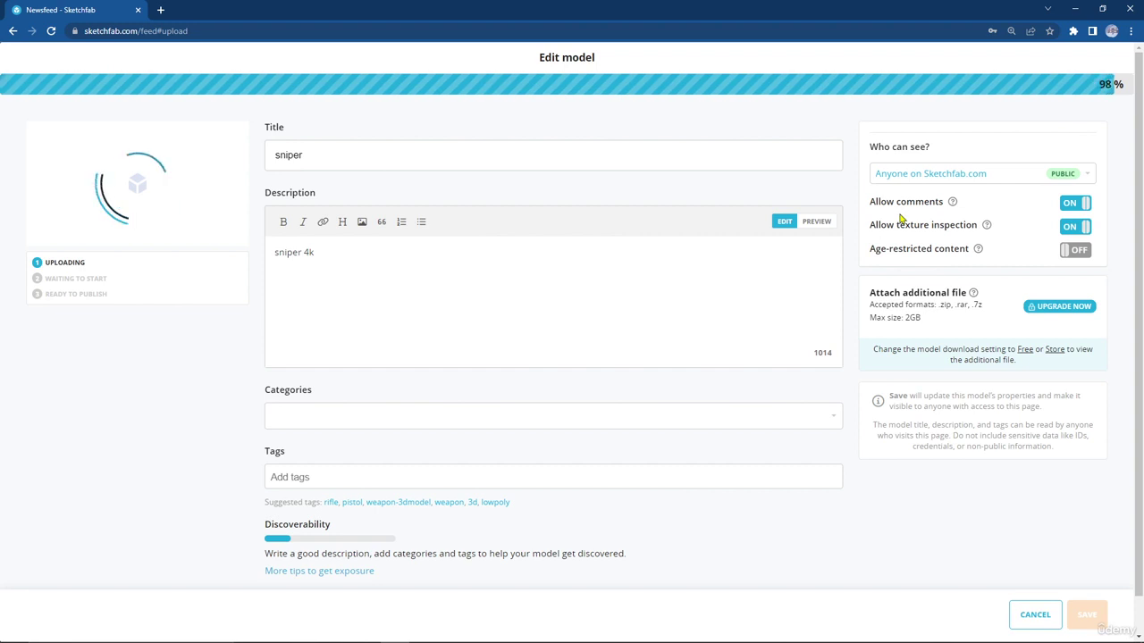
# Assign the model to the Weapons & Military category.
pyautogui.click(340, 418)
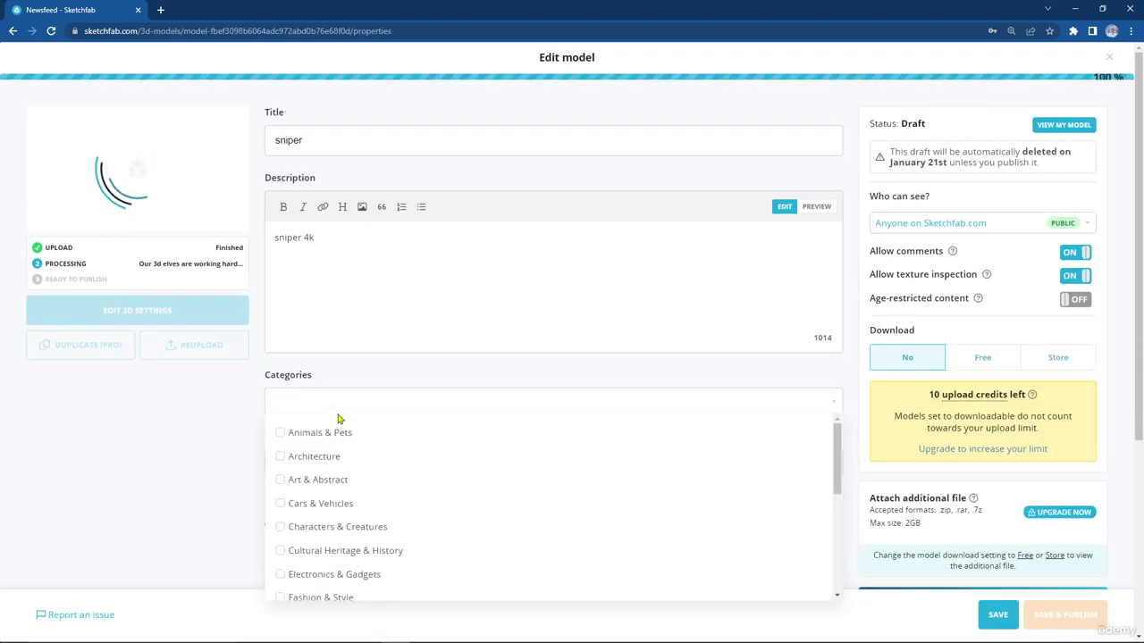
pyautogui.scroll(-7, 366, 474)
pyautogui.click(342, 286)
pyautogui.scroll(5, 179, 358)
pyautogui.click(235, 426)
# Add the suggested tags weapon-3dmodel, weapon and 3d to the model.
pyautogui.click(304, 459)
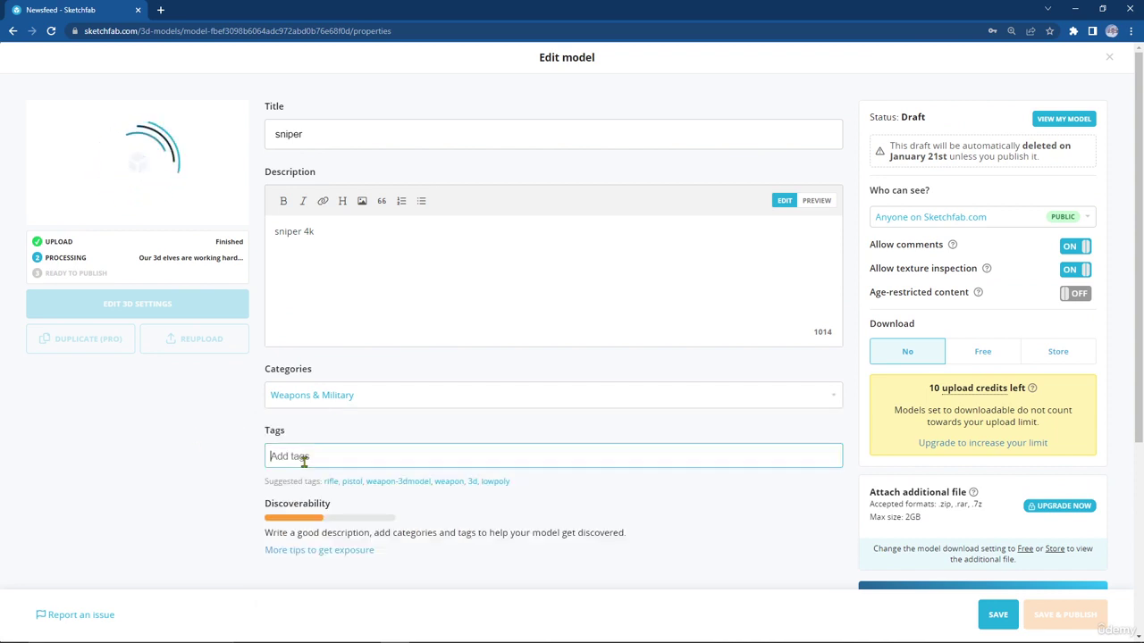
pyautogui.click(382, 483)
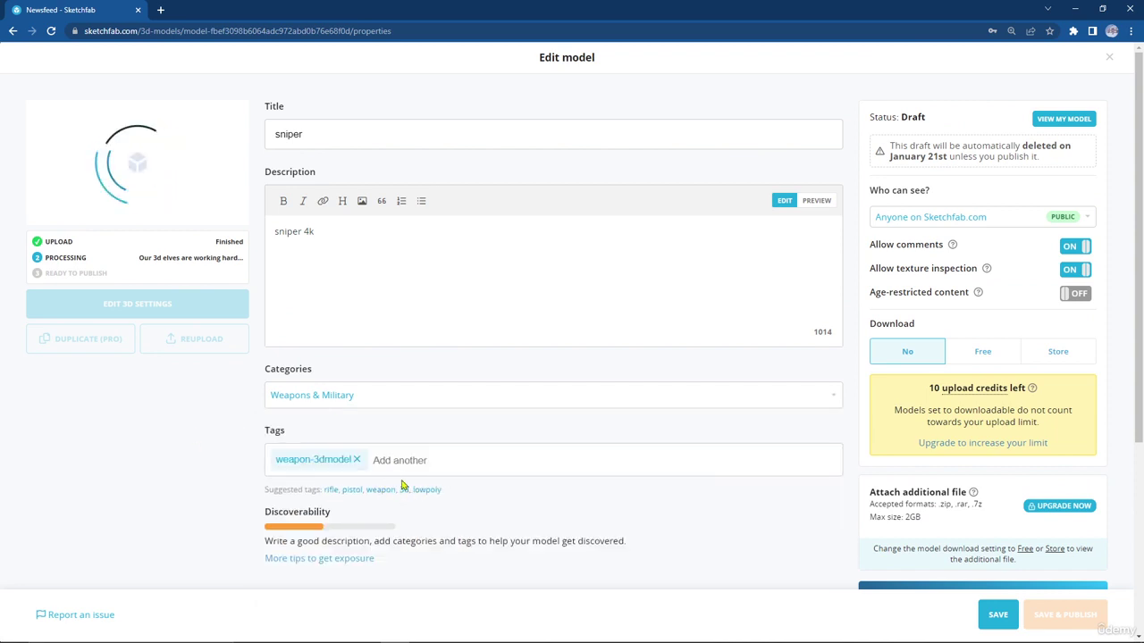
pyautogui.click(389, 490)
pyautogui.click(373, 491)
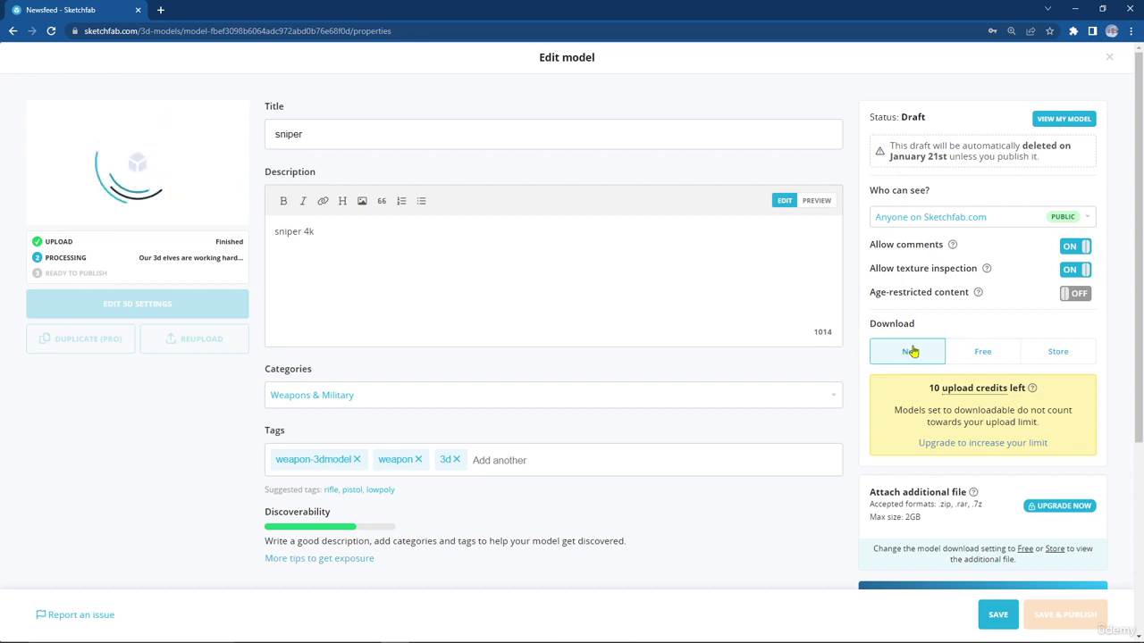
pyautogui.click(995, 356)
pyautogui.click(1054, 355)
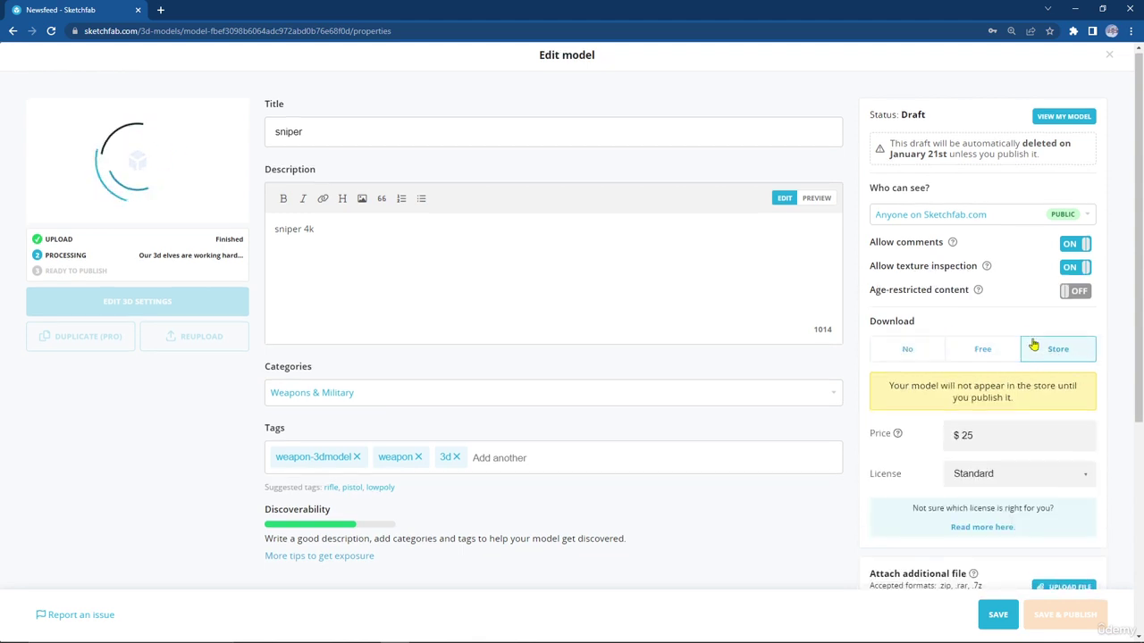
pyautogui.scroll(-1, 1055, 358)
pyautogui.doubleClick(980, 383)
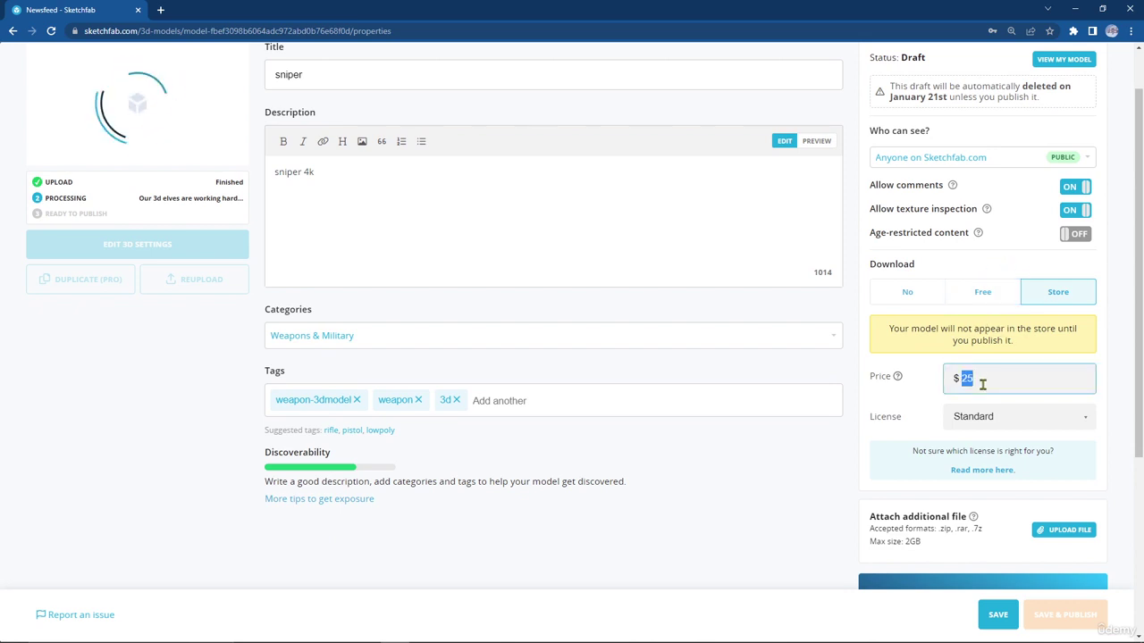
# Make the model available as a Free download and save its properties without publishing.
pyautogui.click(967, 288)
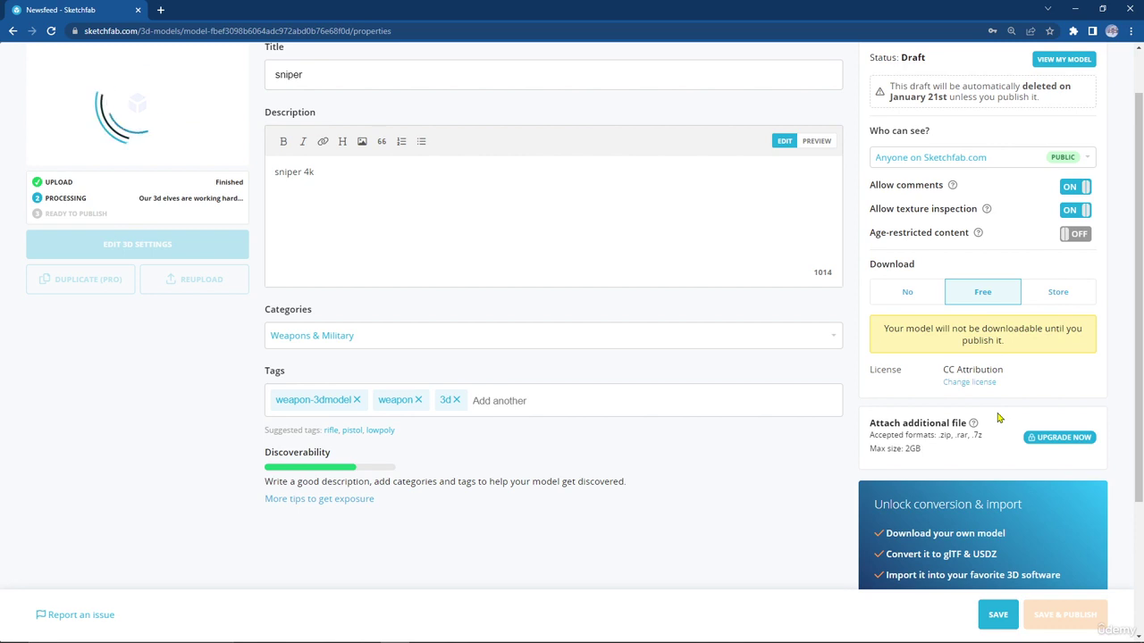
pyautogui.scroll(-1, 995, 416)
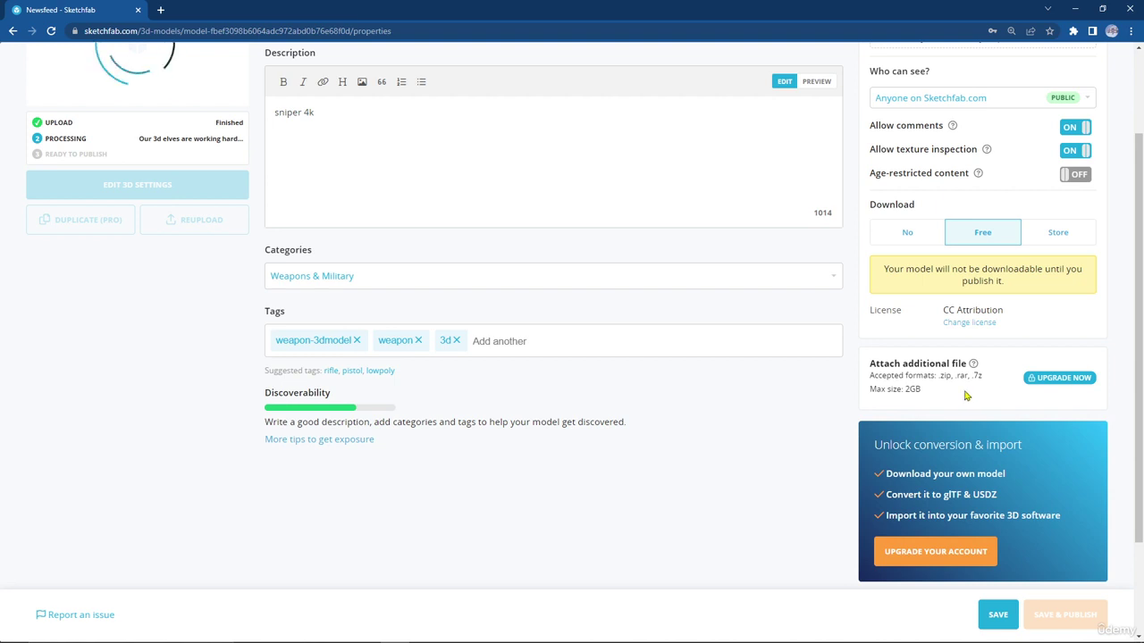
pyautogui.scroll(2, 965, 393)
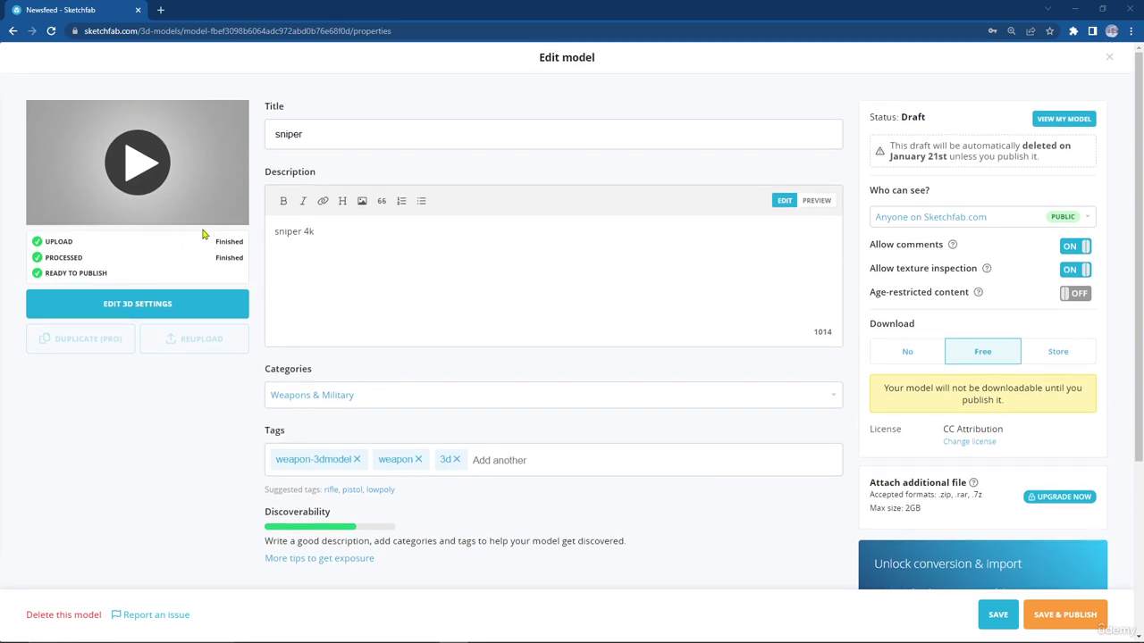
pyautogui.click(997, 617)
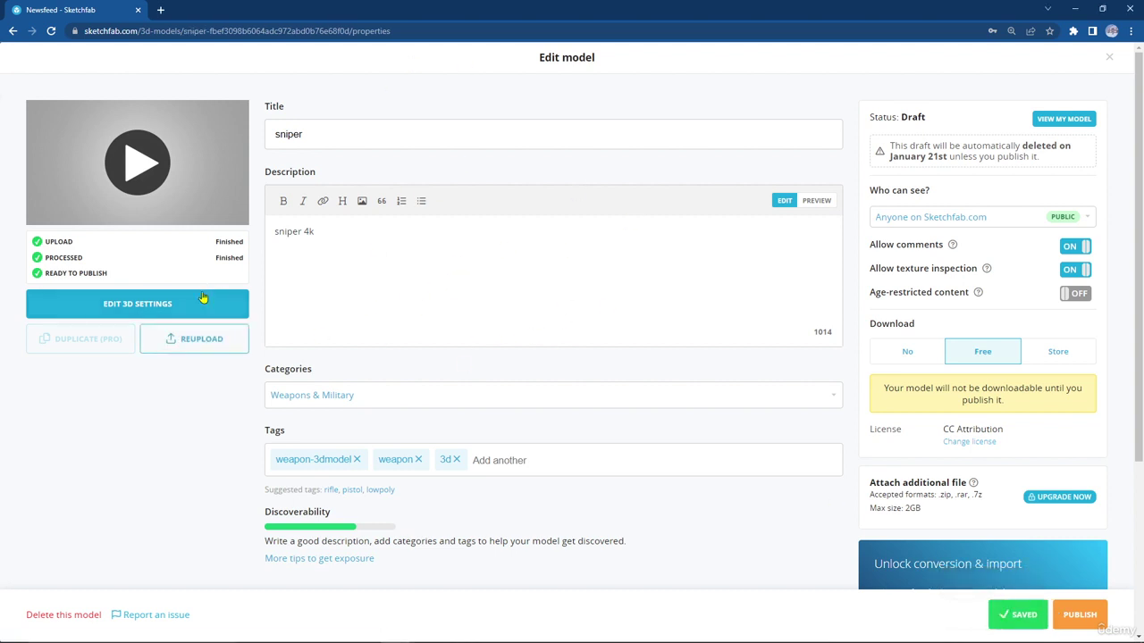
# Open the model's 3D settings and turn the rifle to a closer, angled side view.
pyautogui.click(152, 312)
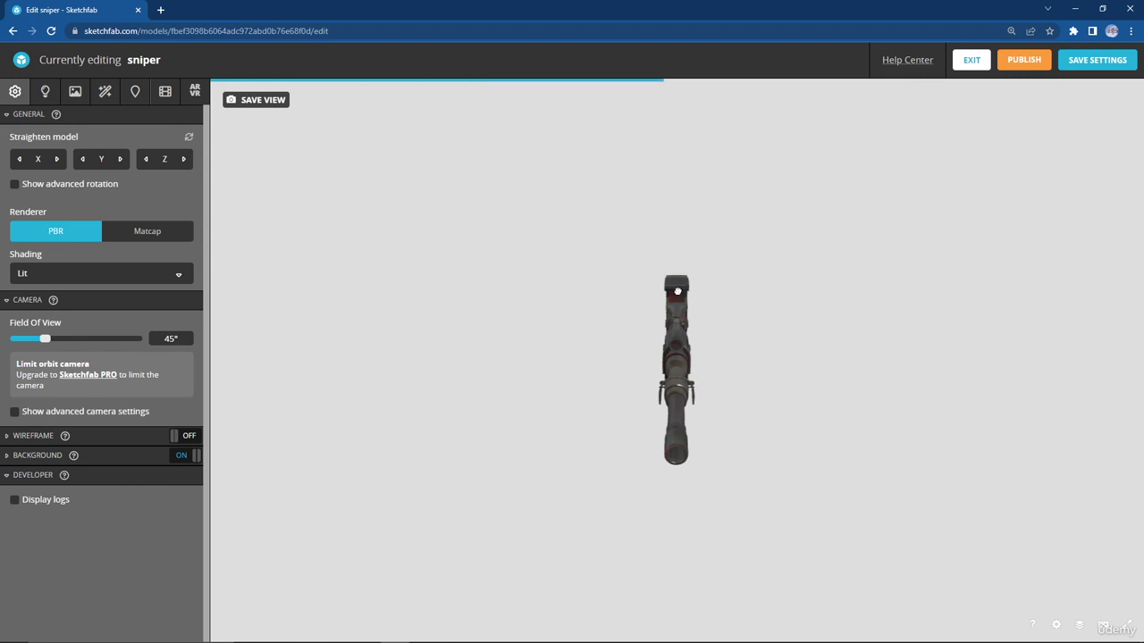
pyautogui.moveTo(739, 294); pyautogui.dragTo(681, 284)
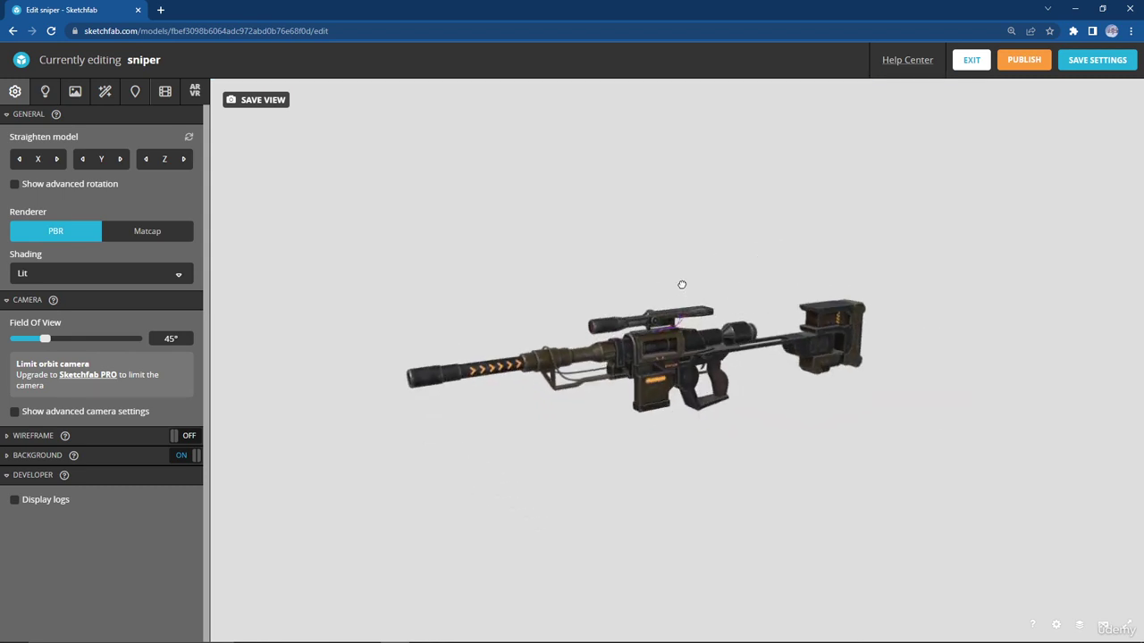
pyautogui.scroll(5, 768, 402)
pyautogui.moveTo(768, 402); pyautogui.dragTo(710, 407)
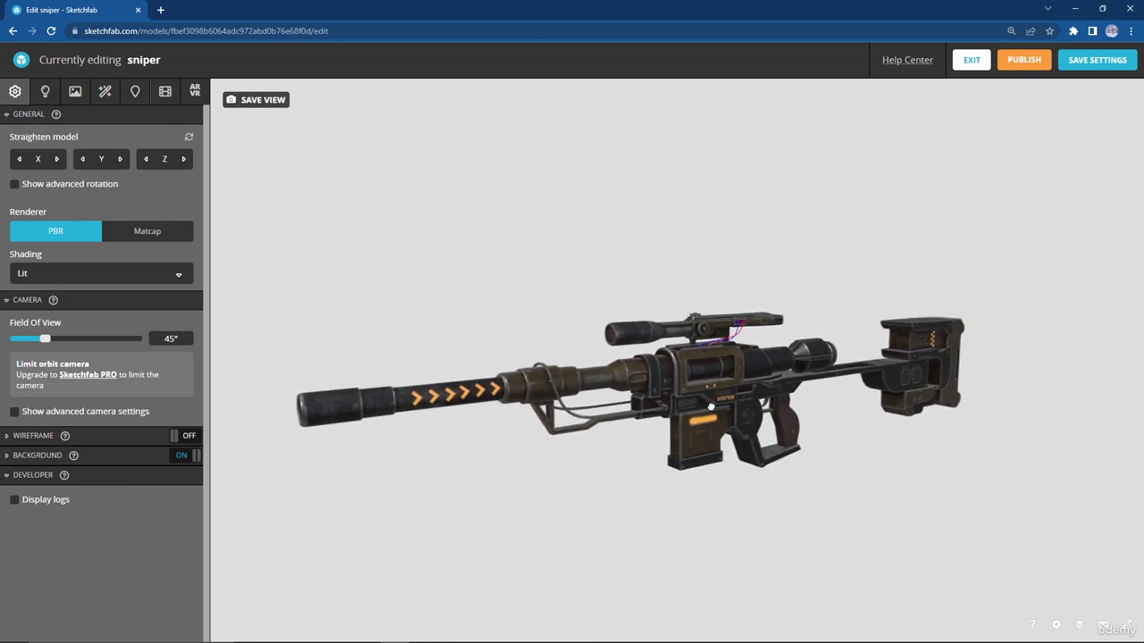
# Review the Sniper material's base color texture choices, the imported texture files and the remaining material map settings.
pyautogui.click(74, 93)
pyautogui.click(31, 281)
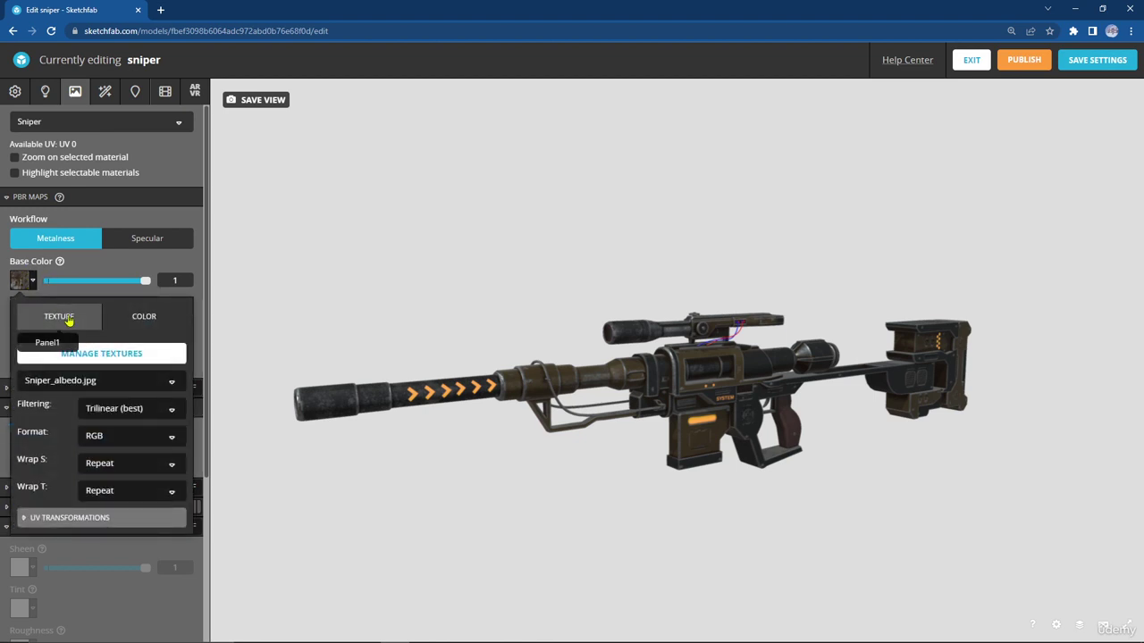
pyautogui.click(136, 385)
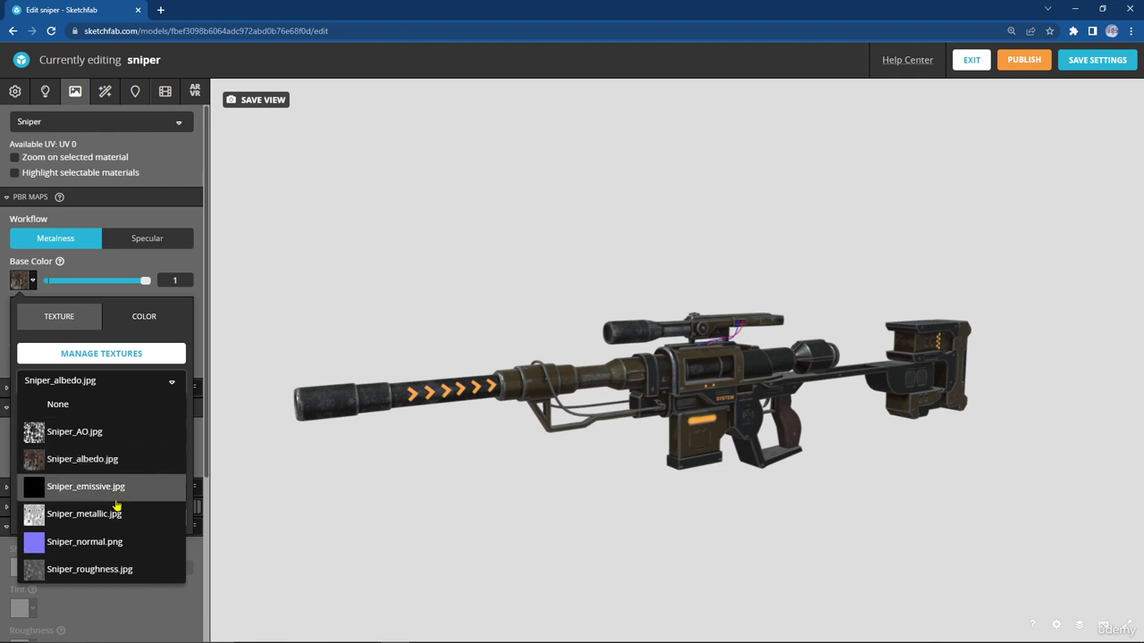
pyautogui.click(105, 355)
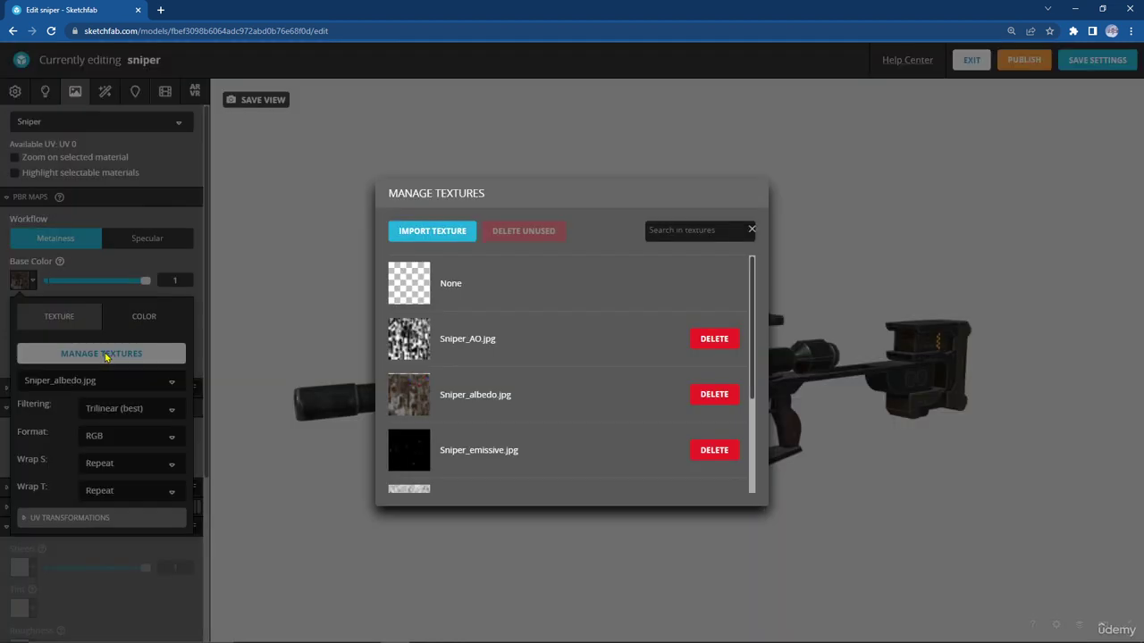
pyautogui.scroll(-3, 565, 335)
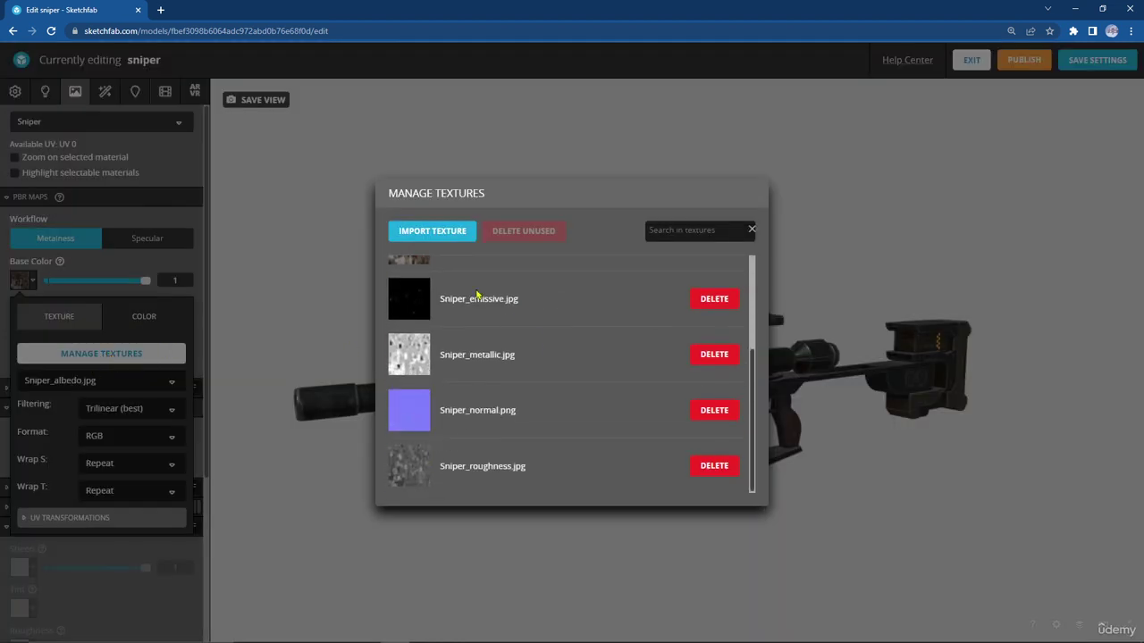
pyautogui.scroll(3, 515, 384)
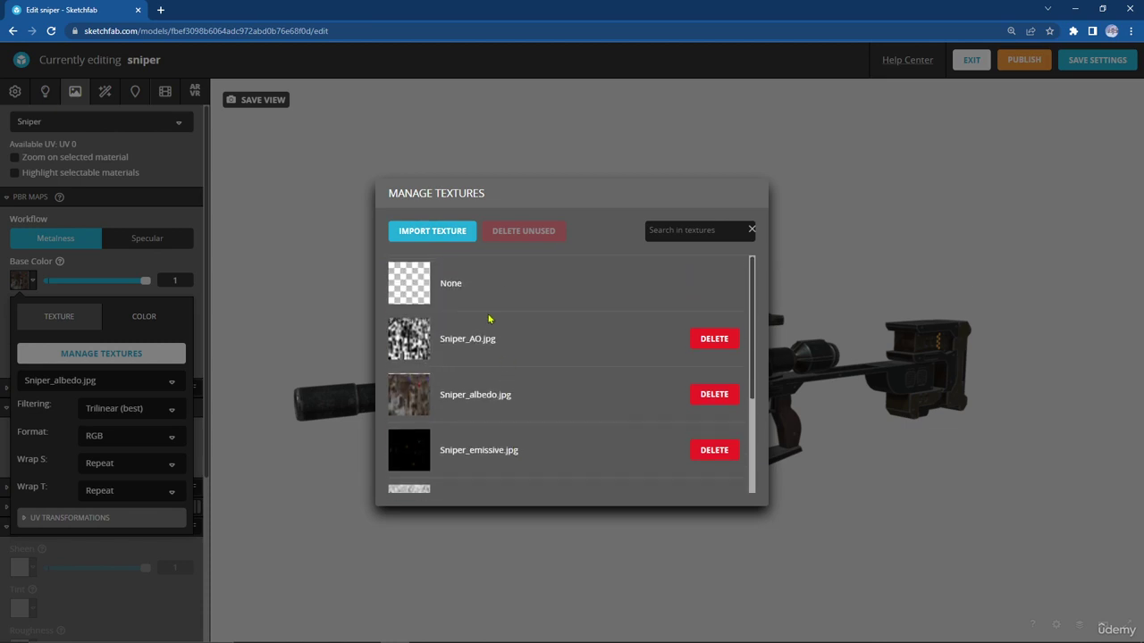
pyautogui.click(159, 281)
pyautogui.scroll(-3, 115, 372)
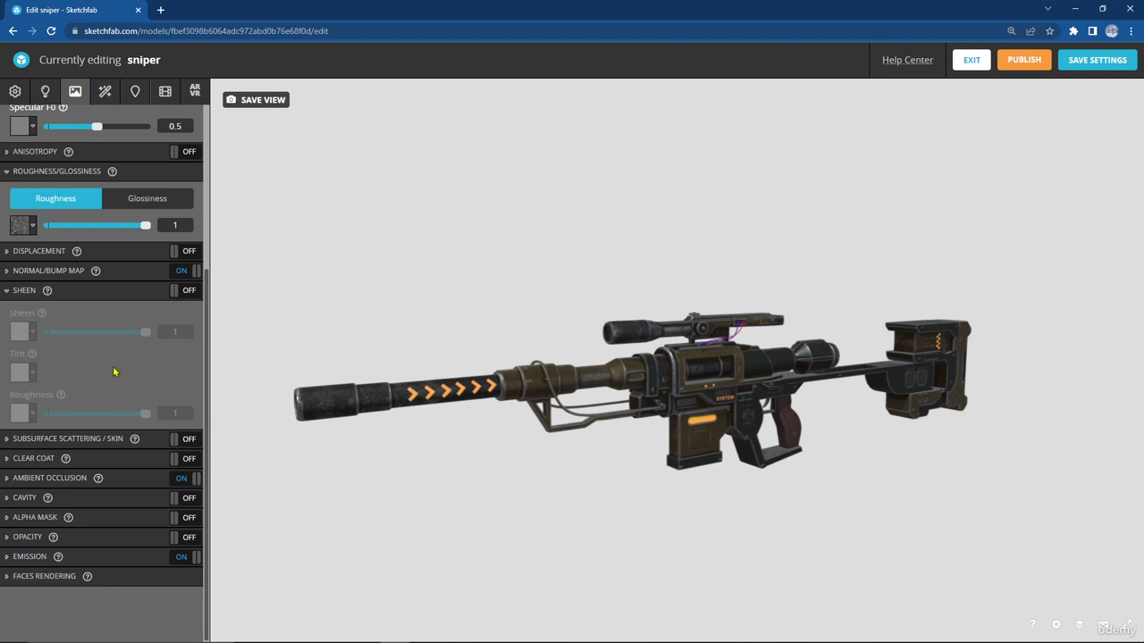
pyautogui.scroll(3, 130, 438)
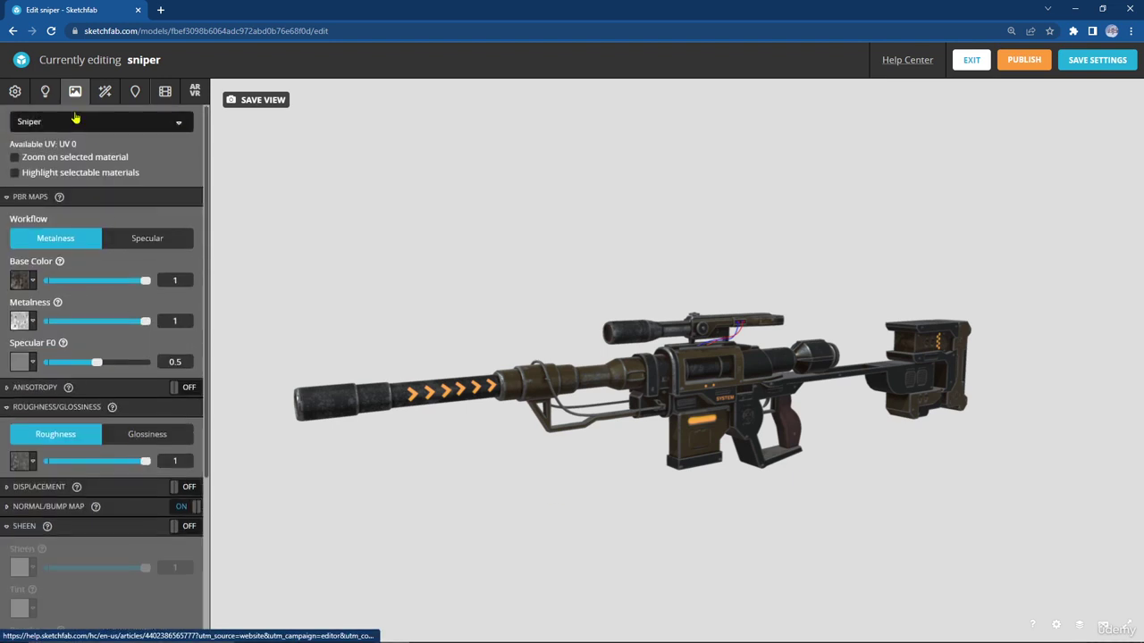
# Change the scene's background color to the near-black #151513.
pyautogui.click(16, 92)
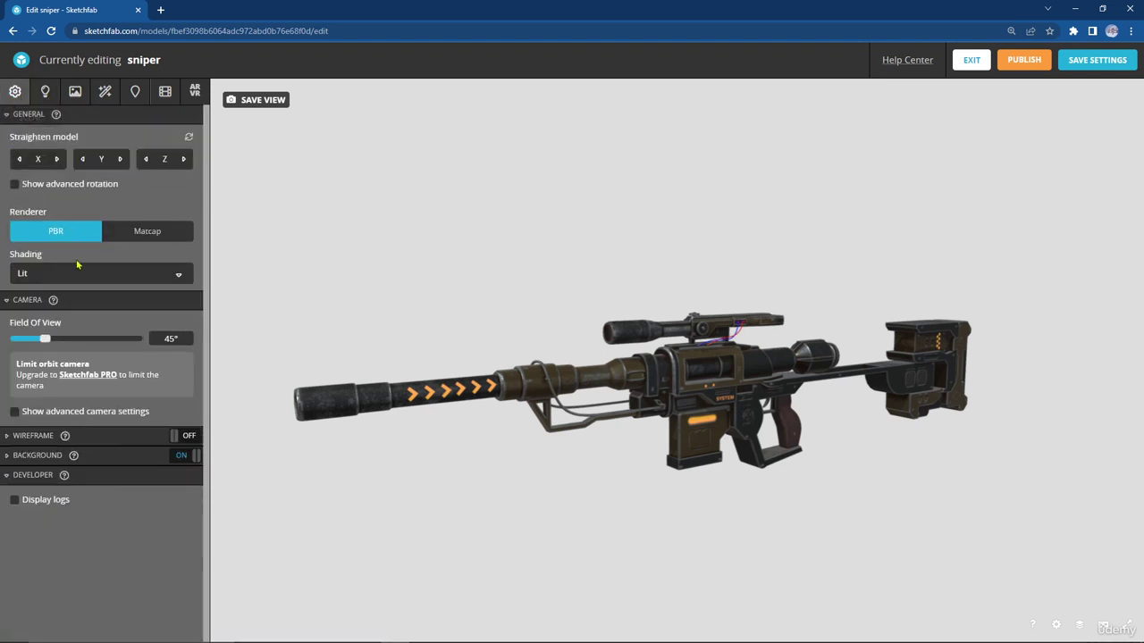
pyautogui.click(27, 458)
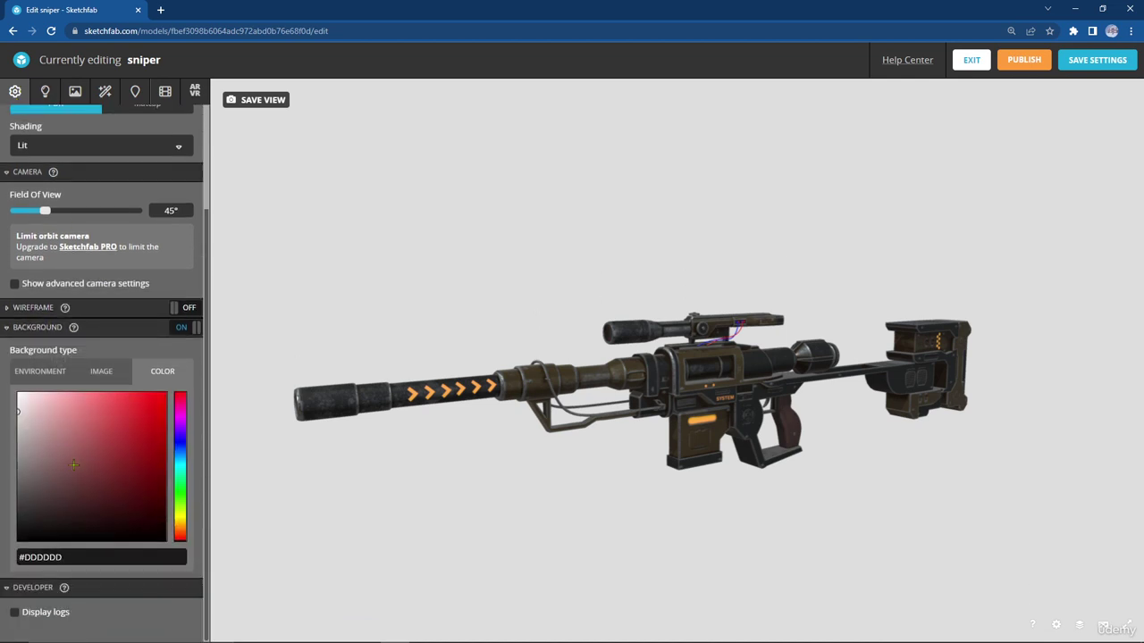
pyautogui.click(25, 505)
pyautogui.moveTo(25, 505); pyautogui.dragTo(21, 522)
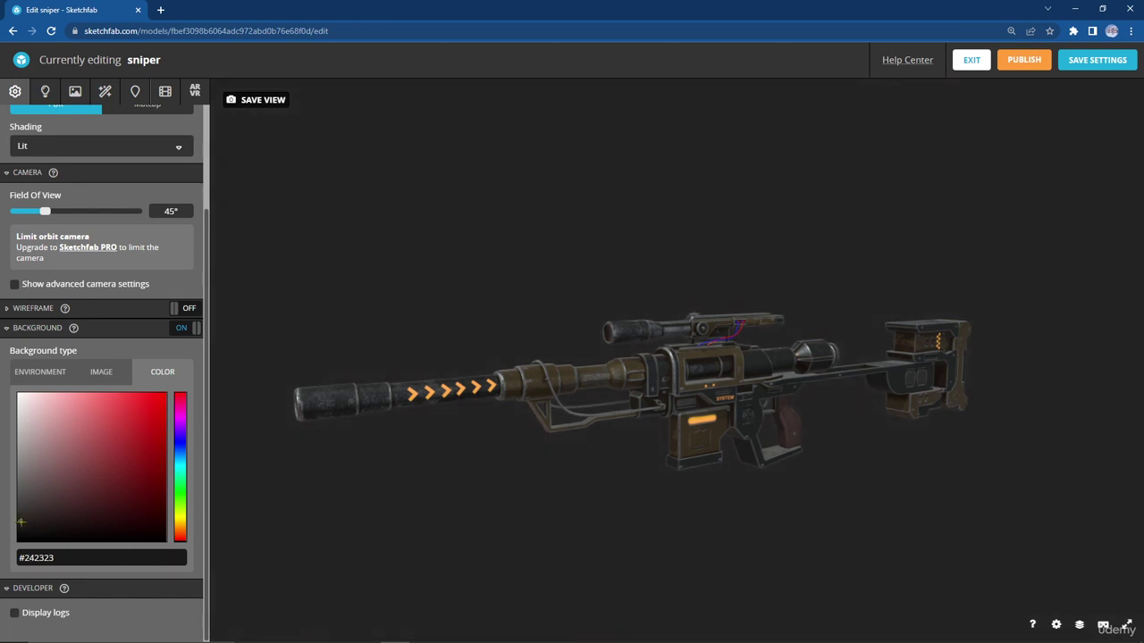
pyautogui.moveTo(181, 526); pyautogui.dragTo(180, 519)
pyautogui.moveTo(37, 521); pyautogui.dragTo(37, 528)
pyautogui.moveTo(181, 476); pyautogui.dragTo(181, 474)
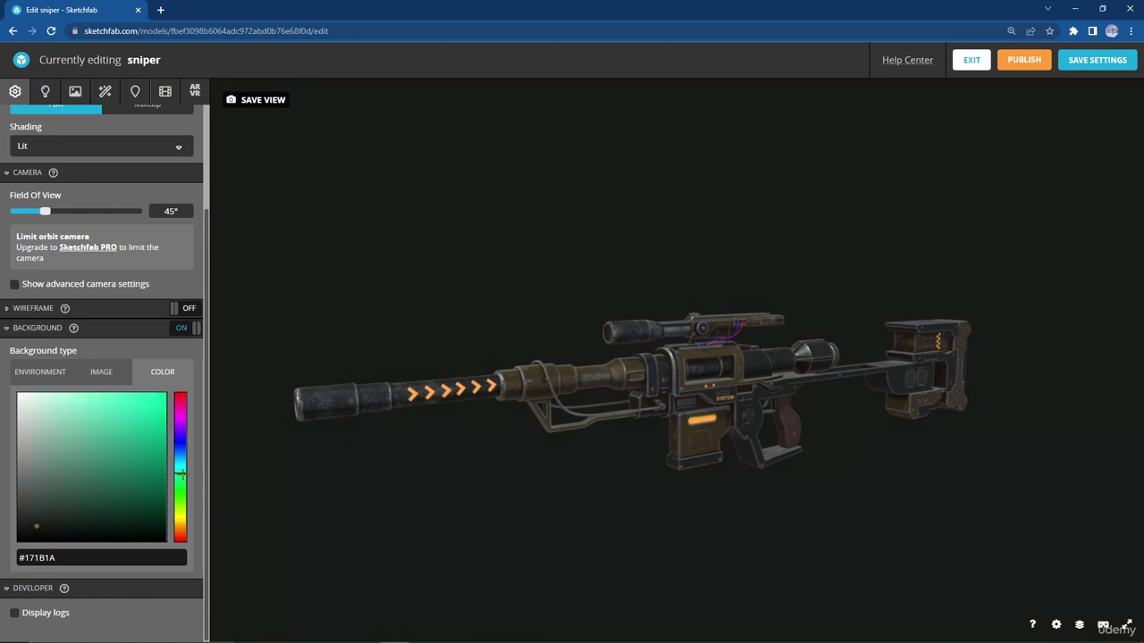
pyautogui.moveTo(181, 514); pyautogui.dragTo(178, 518)
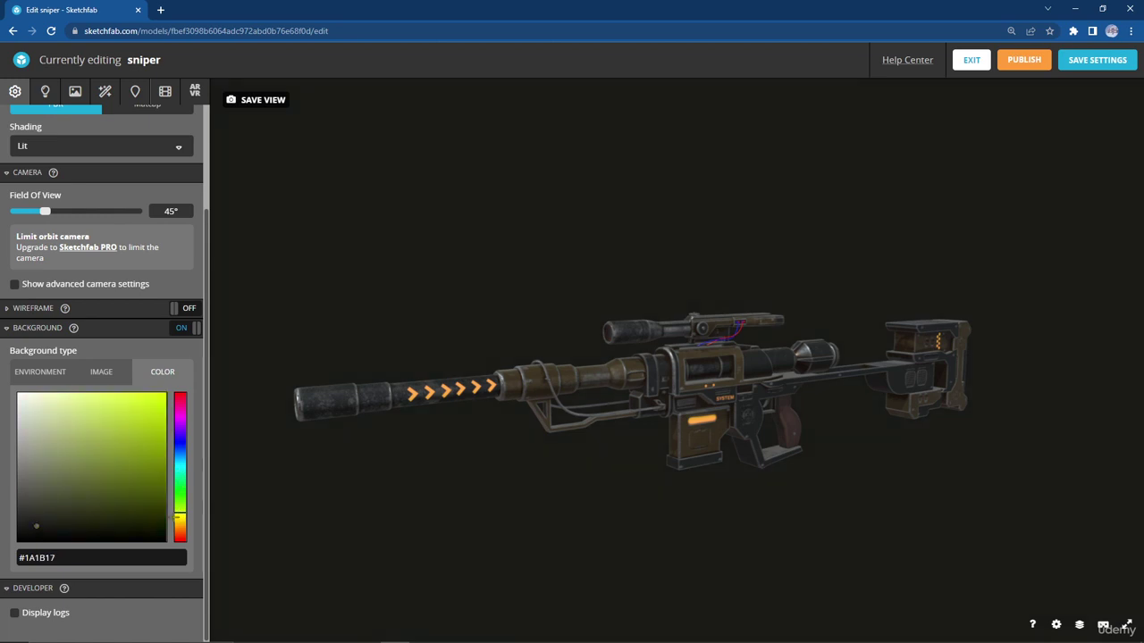
pyautogui.moveTo(26, 526); pyautogui.dragTo(34, 531)
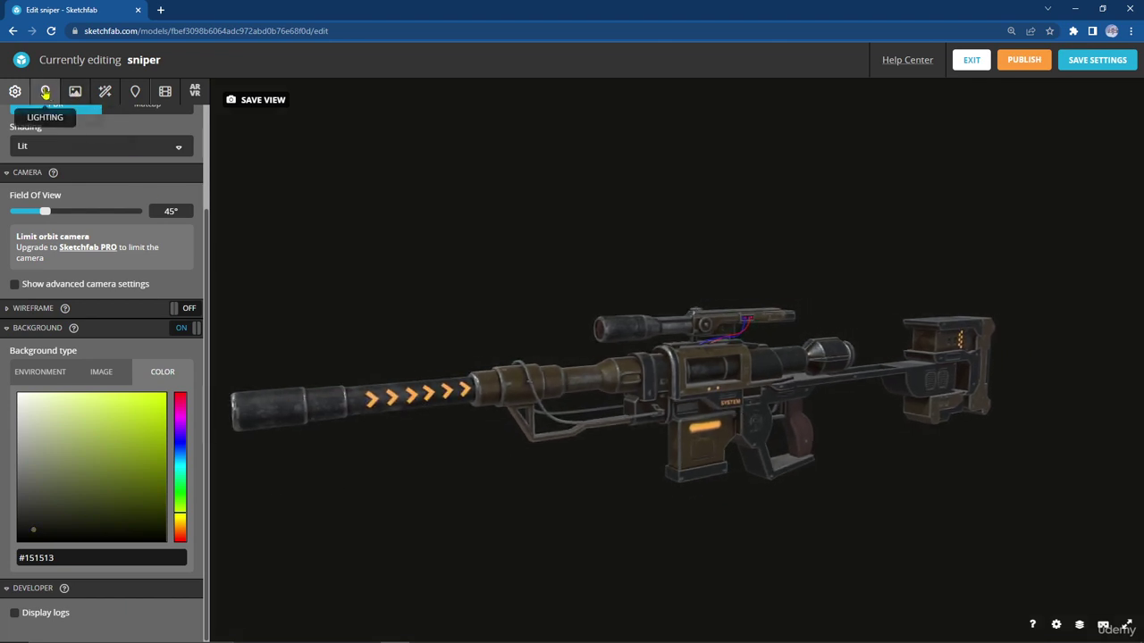
# Enable the post-processing filters with Screen Space Reflection at strength 1.
pyautogui.click(104, 93)
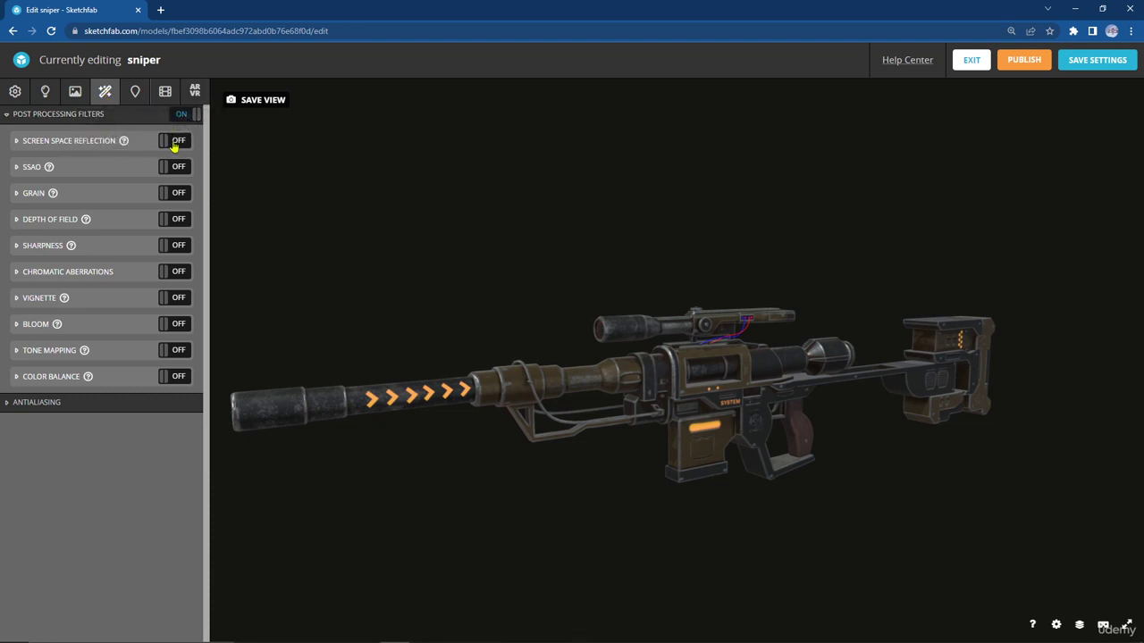
pyautogui.click(22, 146)
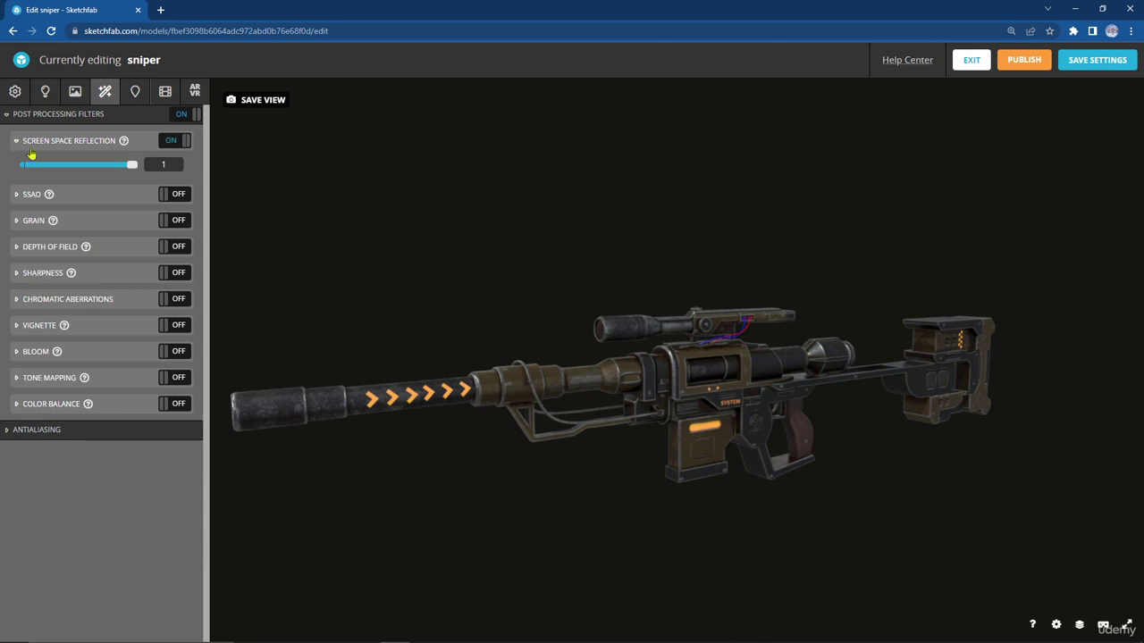
# Keep Screen Space Reflection at full strength, then enable SSAO and the Sharpness filter with sharpness at 0.089.
pyautogui.moveTo(132, 166); pyautogui.dragTo(254, 167)
pyautogui.click(21, 145)
pyautogui.click(170, 172)
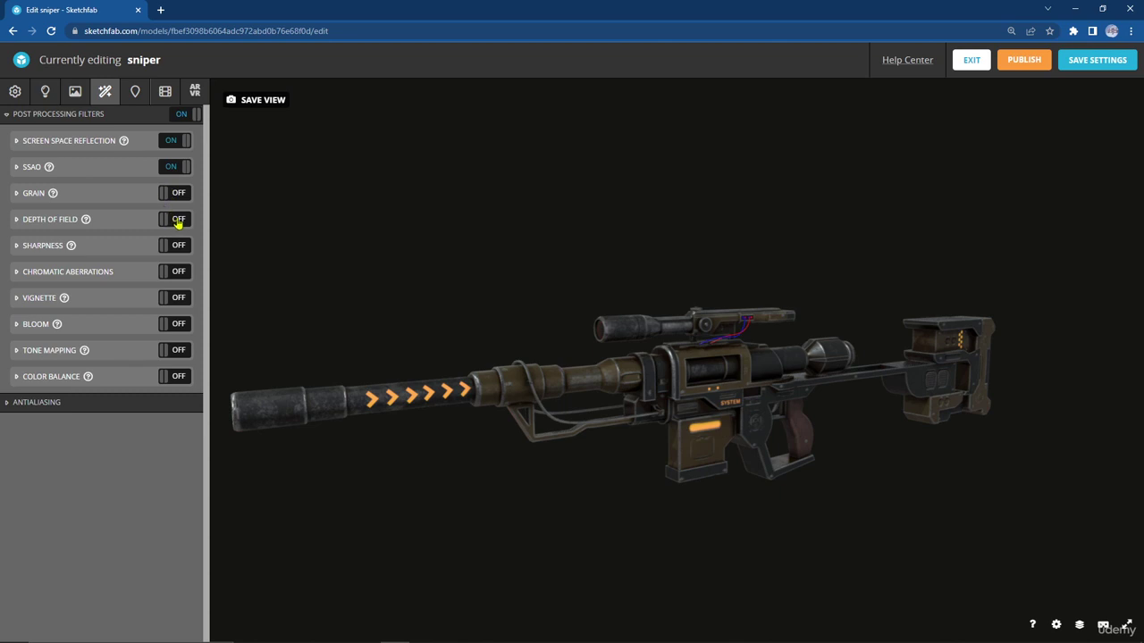
pyautogui.click(176, 251)
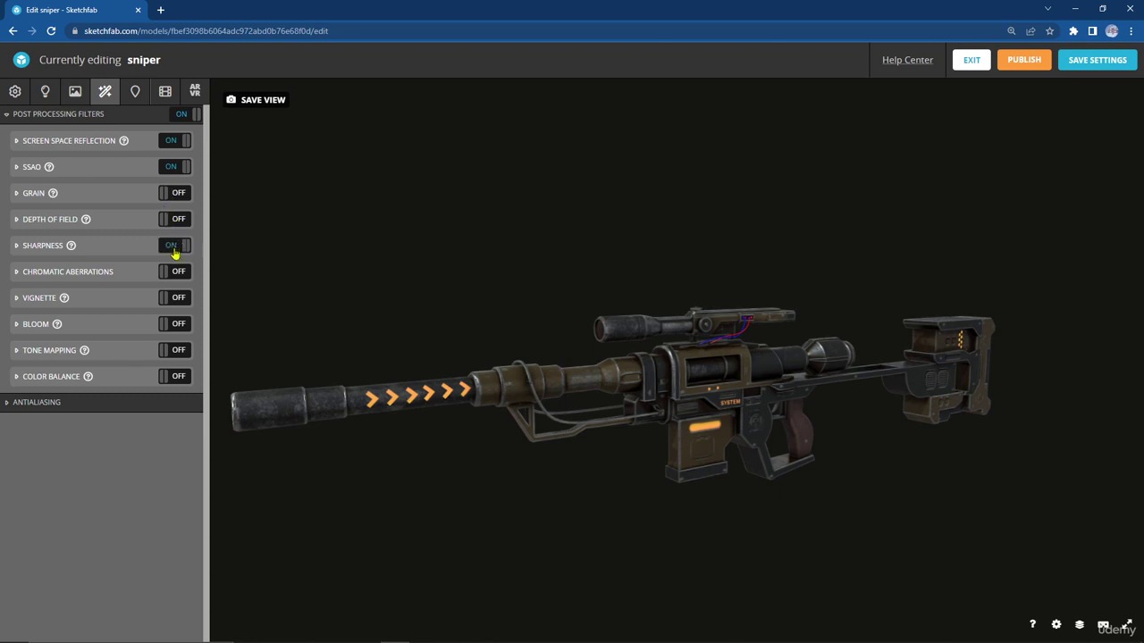
pyautogui.click(17, 246)
pyautogui.moveTo(48, 272); pyautogui.dragTo(40, 272)
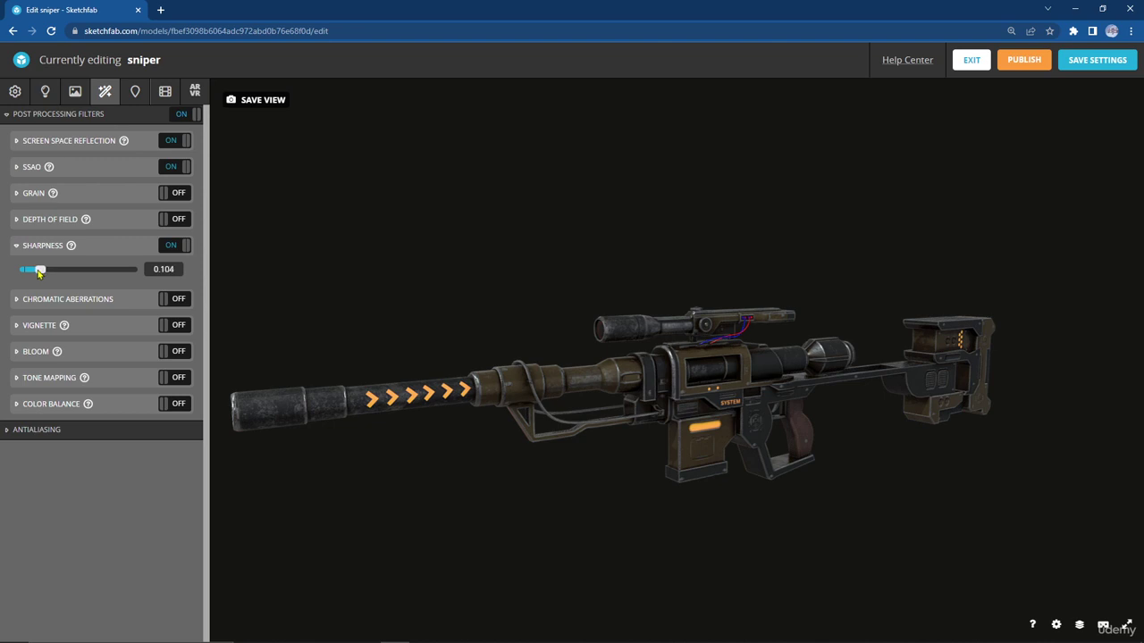
# Enable the Vignette, Tone Mapping and Color Balance filters and check the rifle from a slightly different angle.
pyautogui.click(174, 326)
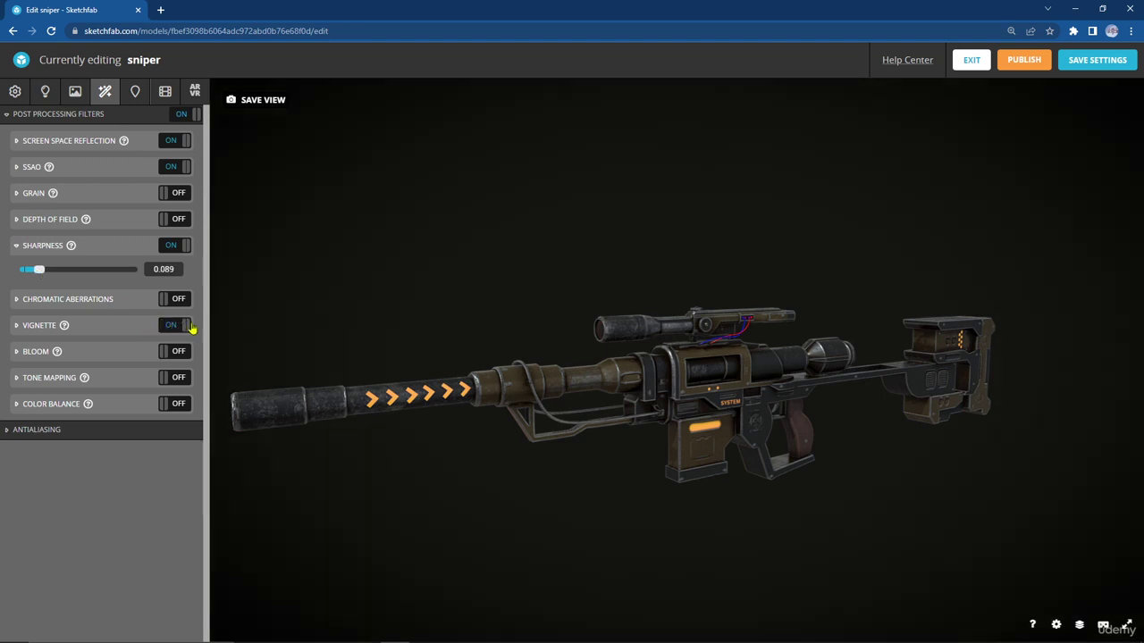
pyautogui.click(176, 379)
pyautogui.click(176, 404)
pyautogui.moveTo(791, 378); pyautogui.dragTo(760, 393)
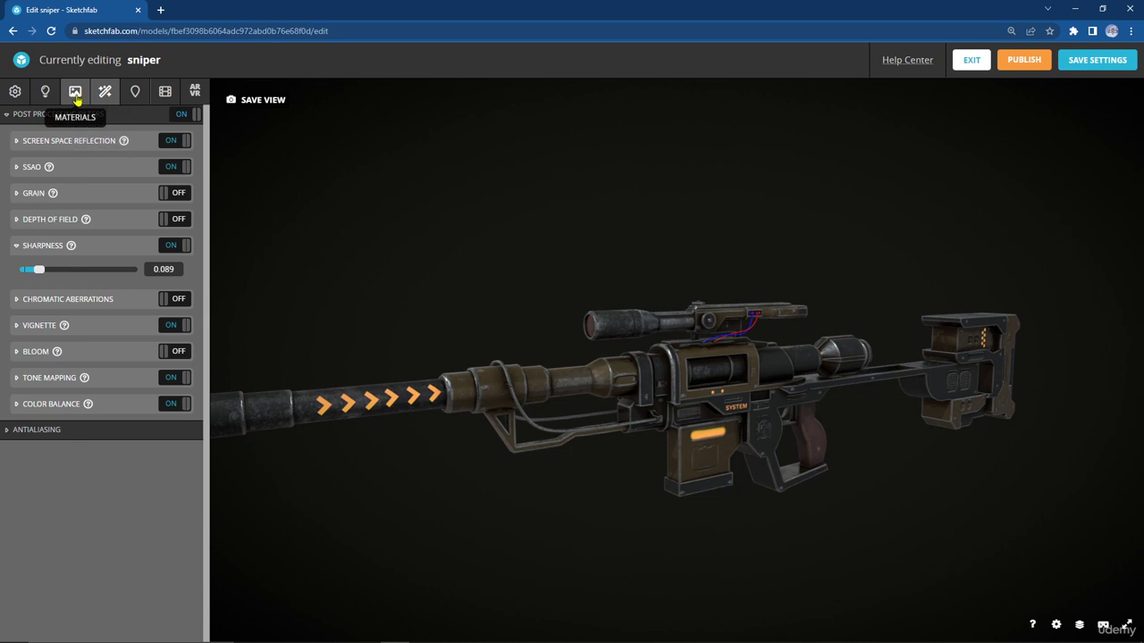
# Turn on the scene's lights and enable ground shadows using the Shadow Catcher.
pyautogui.click(46, 93)
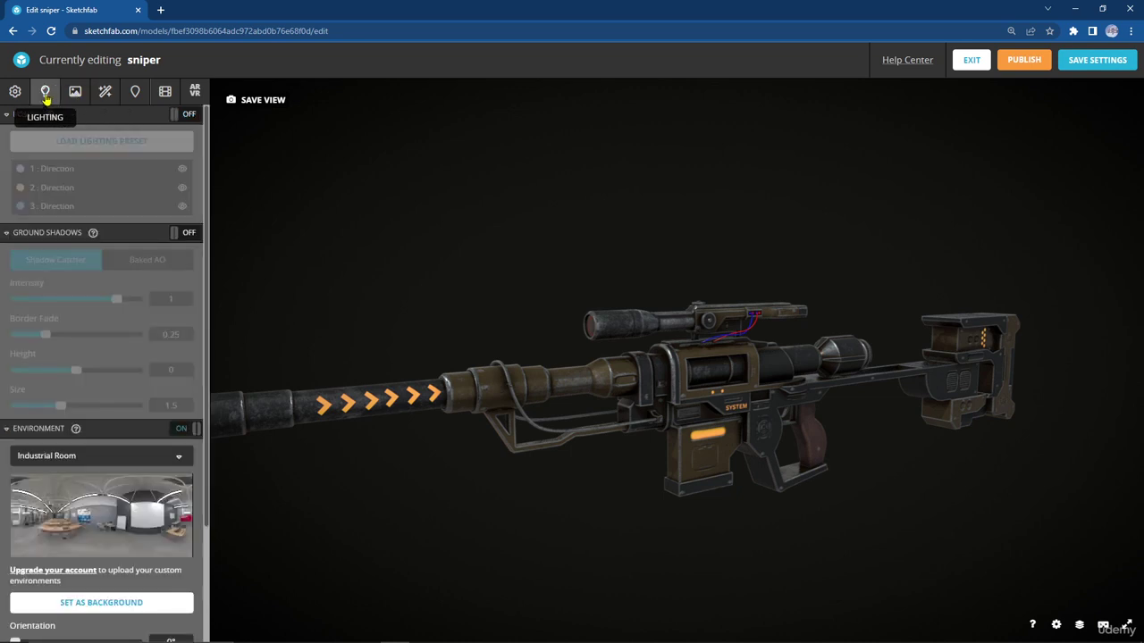
pyautogui.click(182, 116)
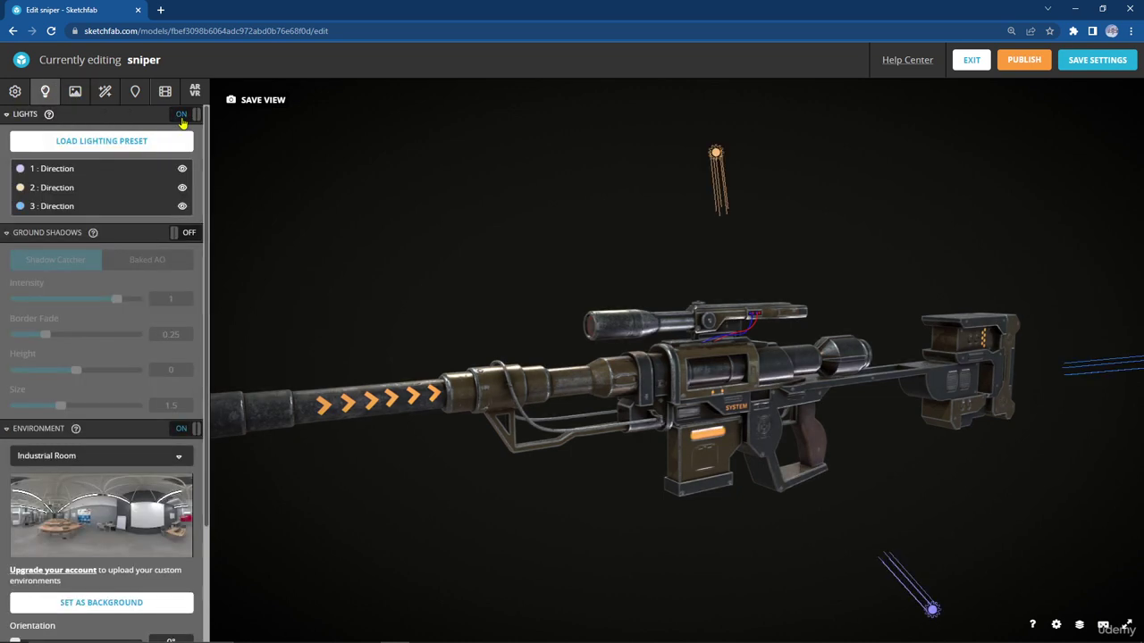
pyautogui.click(186, 233)
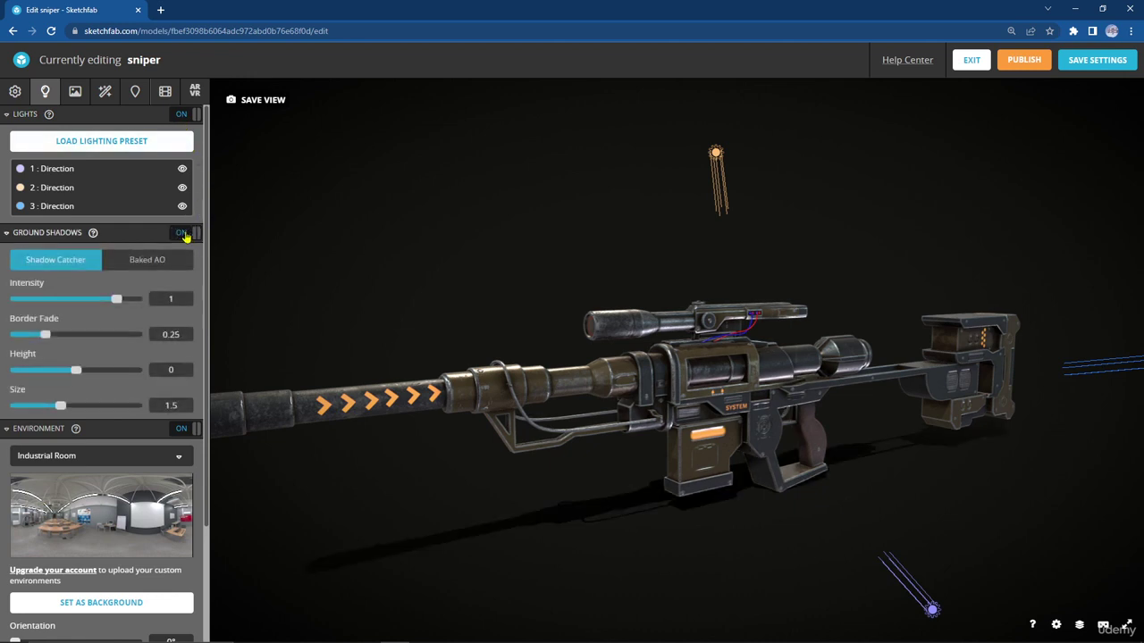
# Adjust the second directional light above the rifle and make the third directional light cast shadows.
pyautogui.click(64, 170)
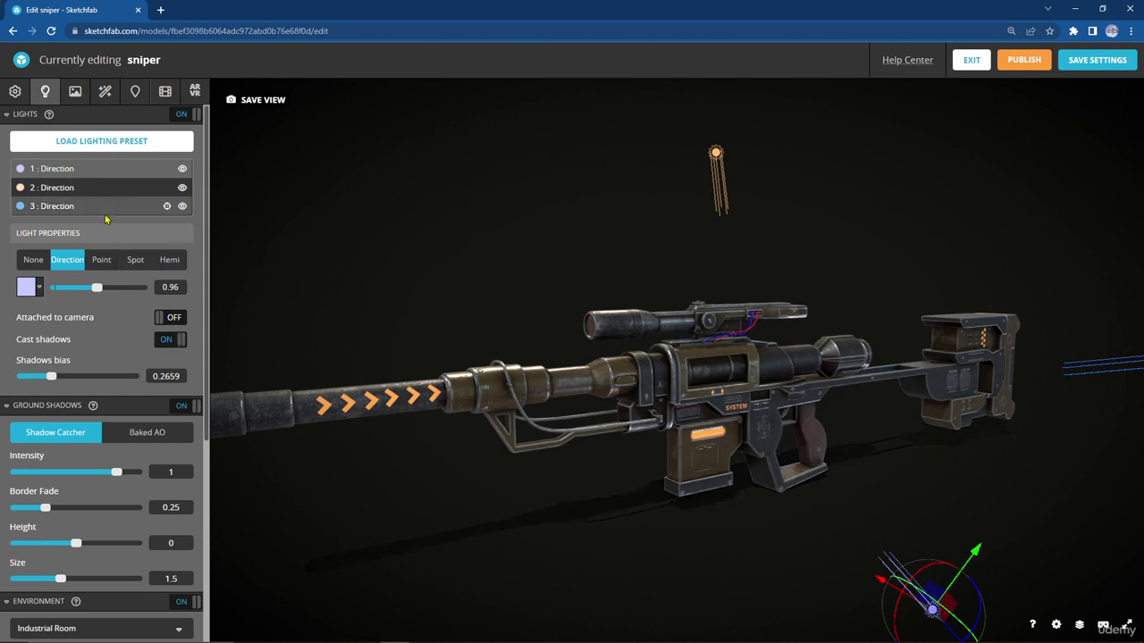
pyautogui.click(89, 189)
pyautogui.moveTo(776, 183)
pyautogui.mouseDown()
pyautogui.moveTo(754, 173)
pyautogui.moveTo(762, 179)
pyautogui.mouseUp()
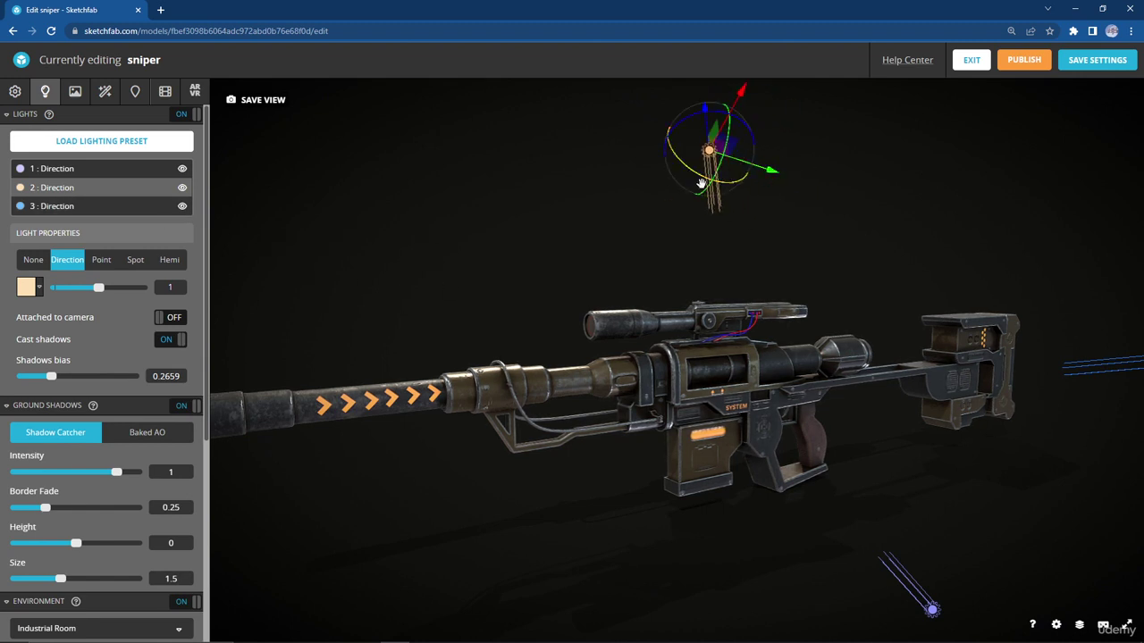
pyautogui.click(74, 207)
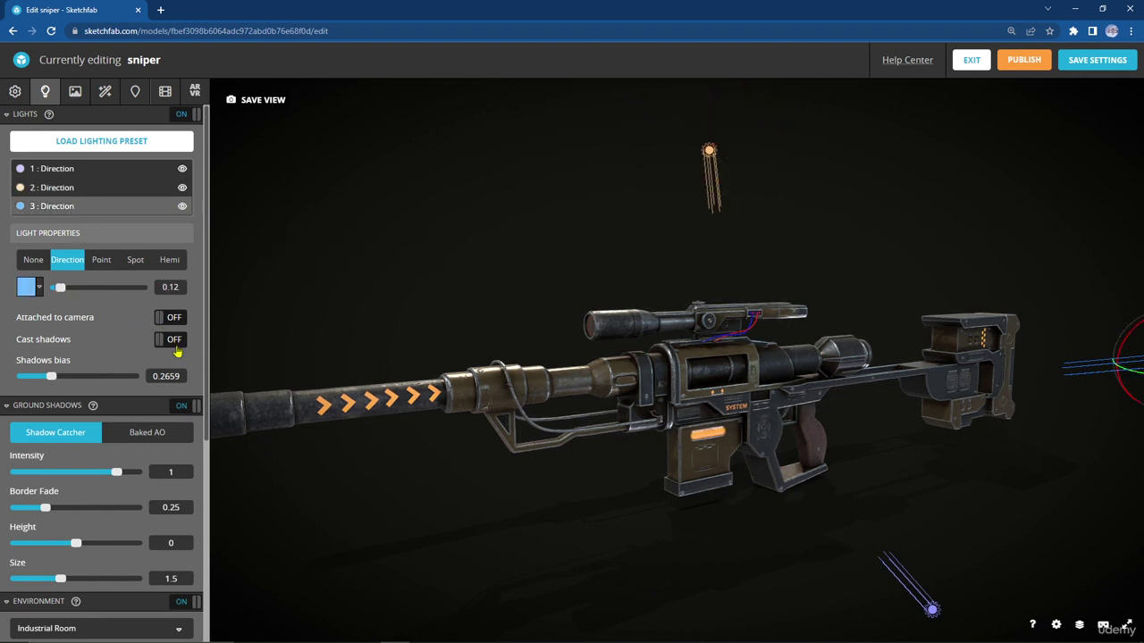
pyautogui.click(173, 345)
# Change the lighting environment to Muir Wood and rotate it to an orientation of about 146°.
pyautogui.scroll(-2, 169, 344)
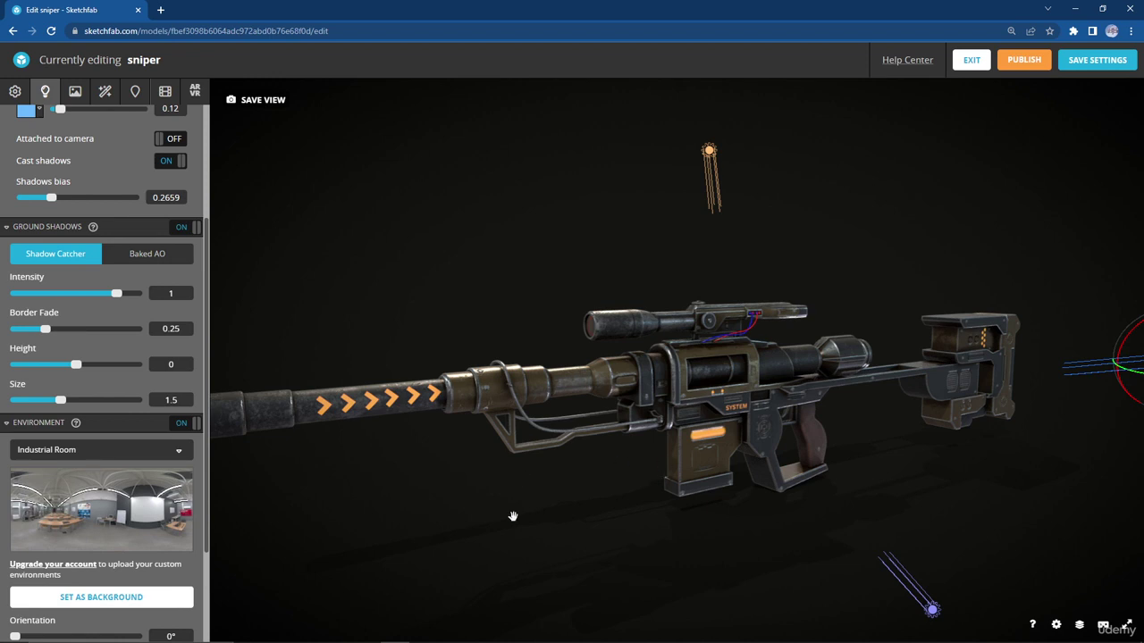
pyautogui.scroll(-2, 58, 319)
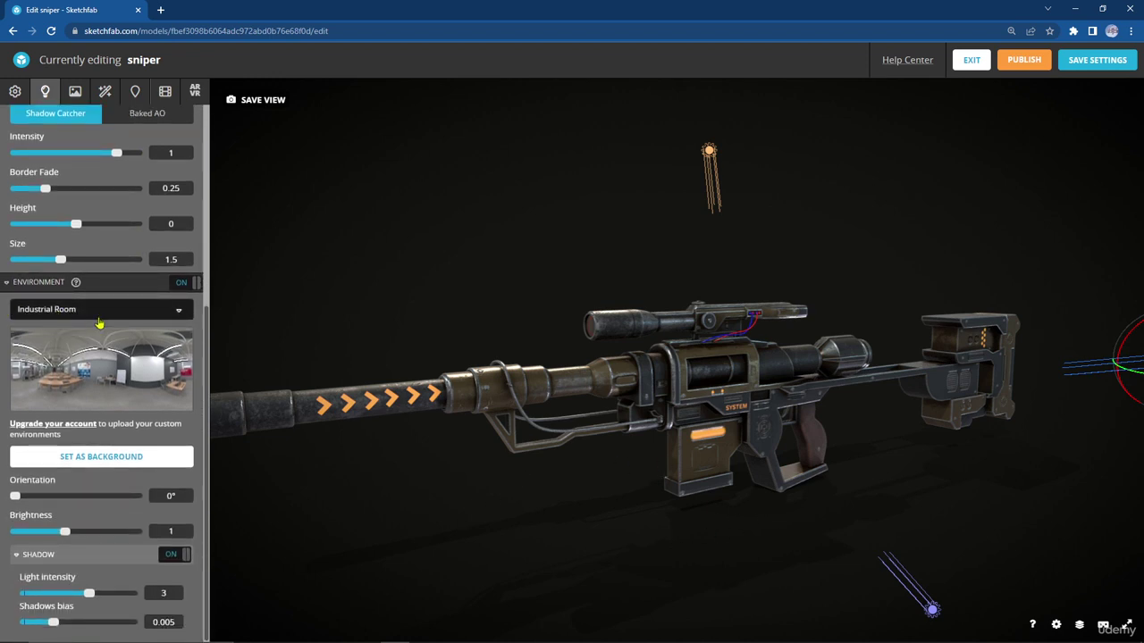
pyautogui.click(99, 313)
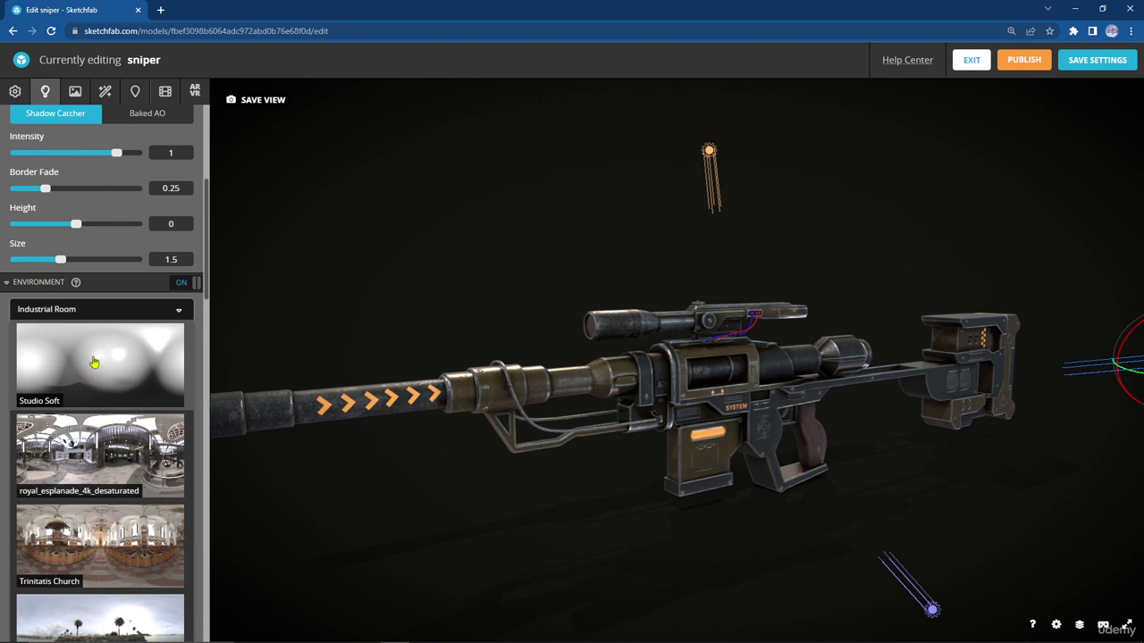
pyautogui.scroll(-2, 163, 356)
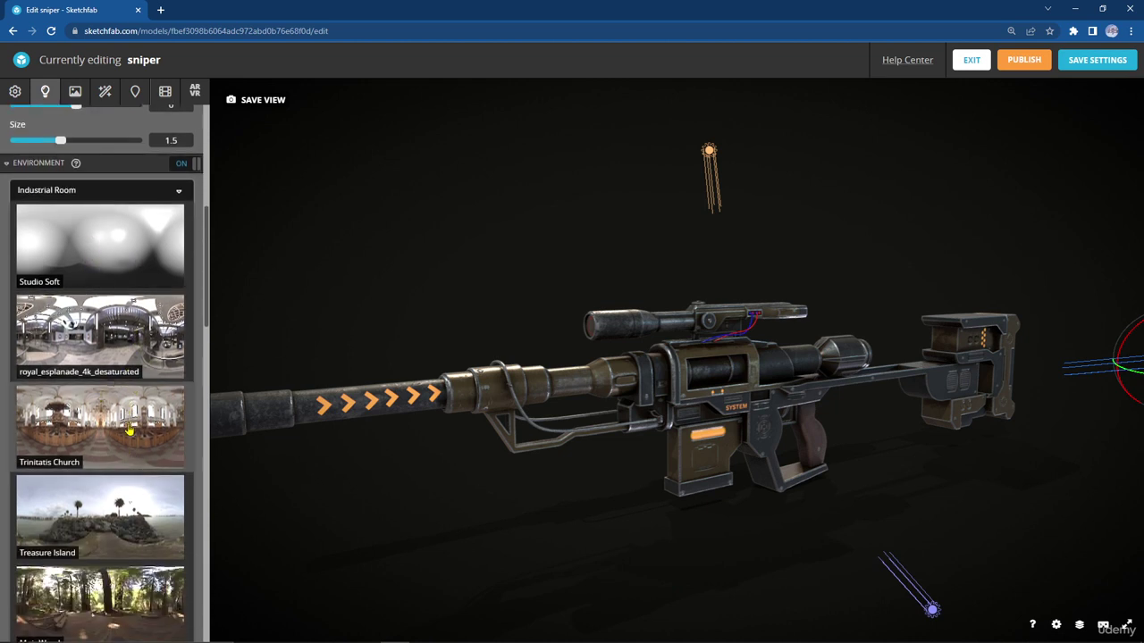
pyautogui.click(123, 507)
pyautogui.click(103, 312)
pyautogui.click(99, 501)
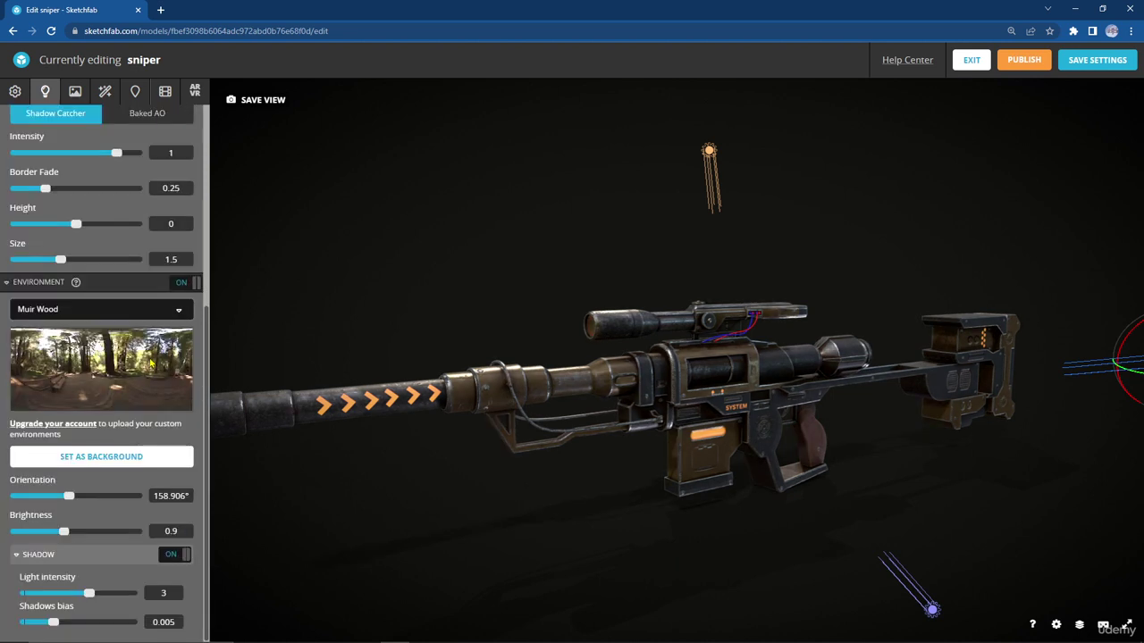
pyautogui.moveTo(680, 426)
pyautogui.keyDown('shift'); pyautogui.mouseDown(button='right')
pyautogui.moveTo(715, 427)
pyautogui.moveTo(668, 426)
pyautogui.mouseUp(button='right'); pyautogui.keyUp('shift')
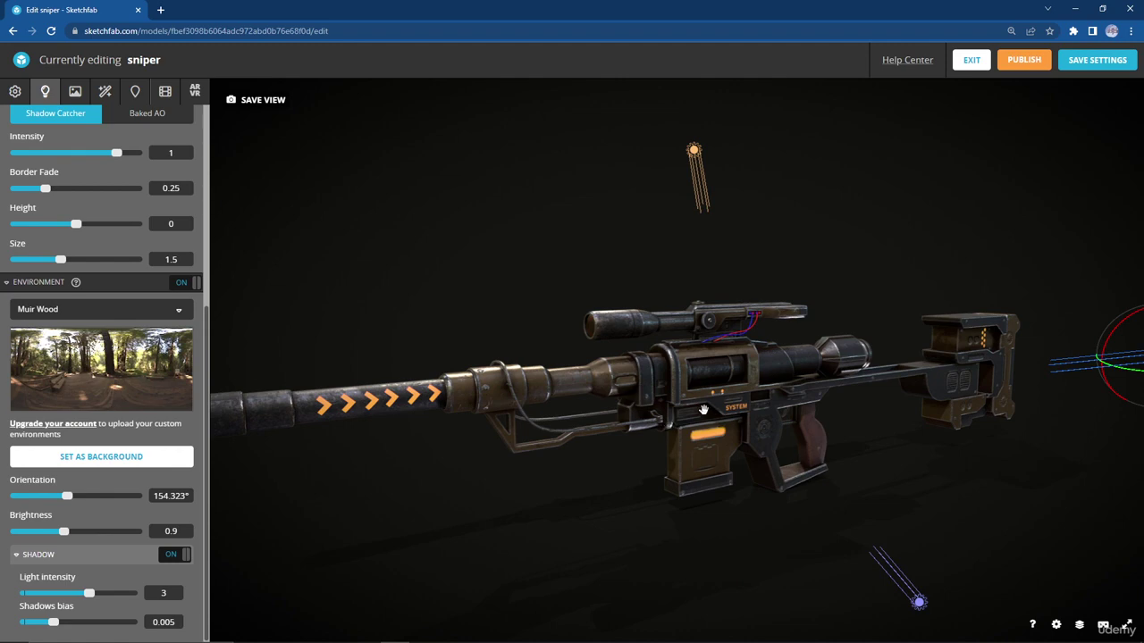
pyautogui.keyDown('shift'); pyautogui.moveTo(720, 387); pyautogui.dragTo(731, 353, button='right'); pyautogui.keyUp('shift')
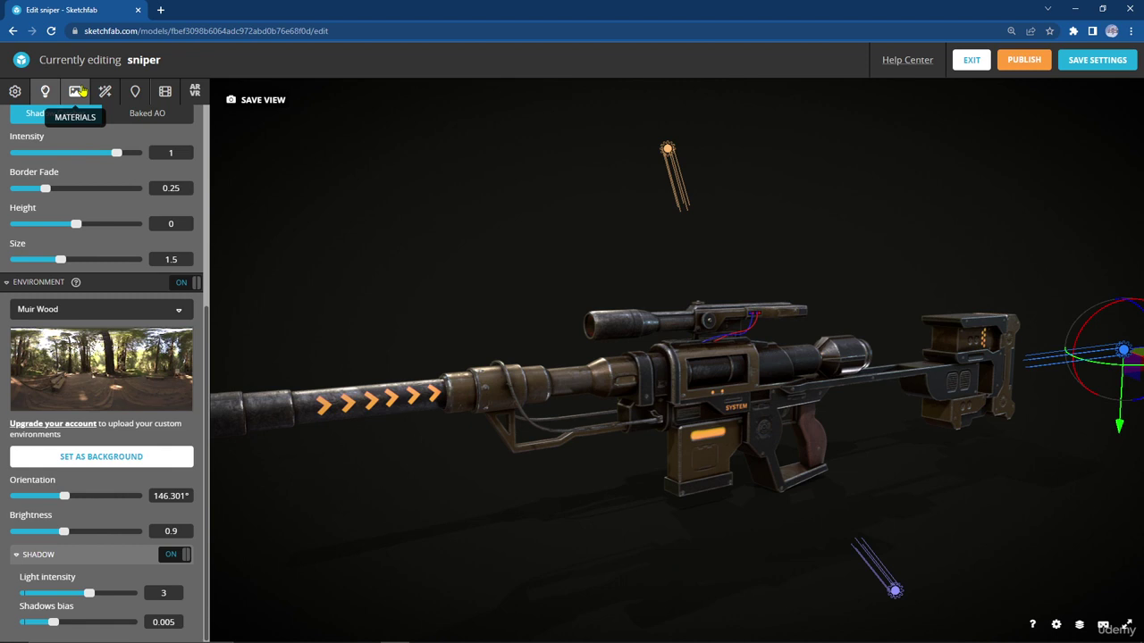
# Try the wireframe overlay on the rifle and turn it off again.
pyautogui.click(15, 91)
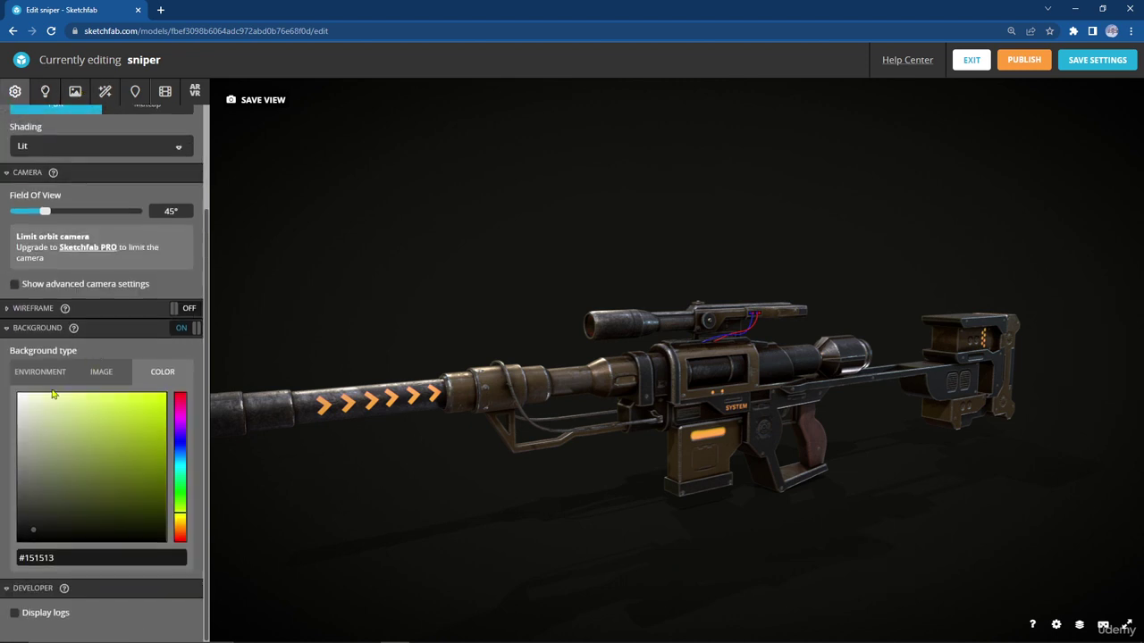
pyautogui.click(40, 329)
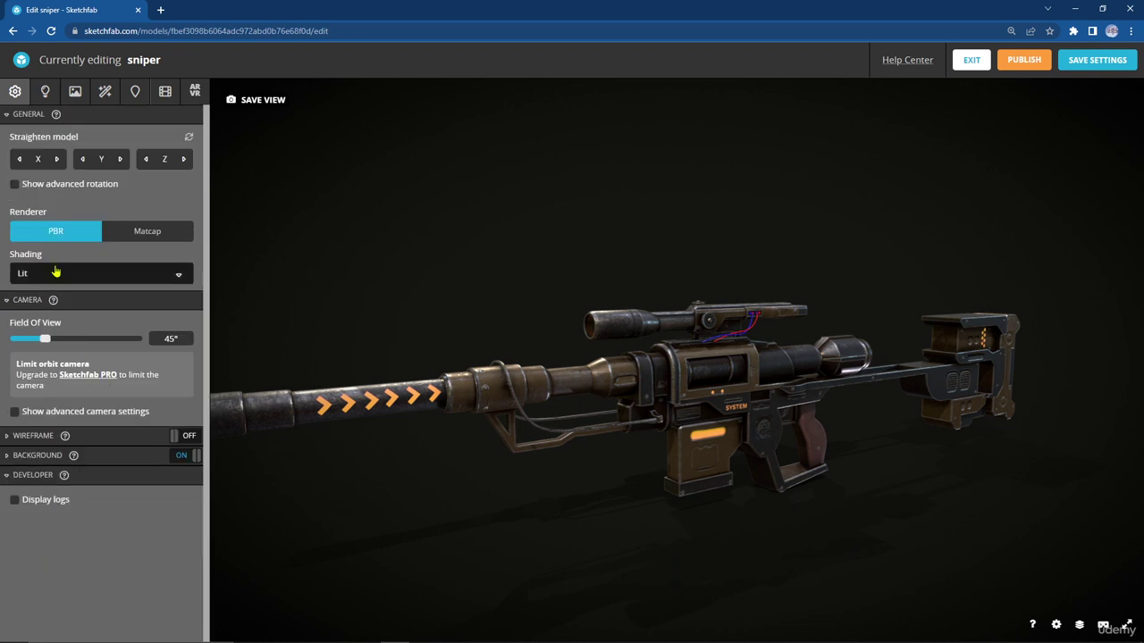
pyautogui.click(179, 438)
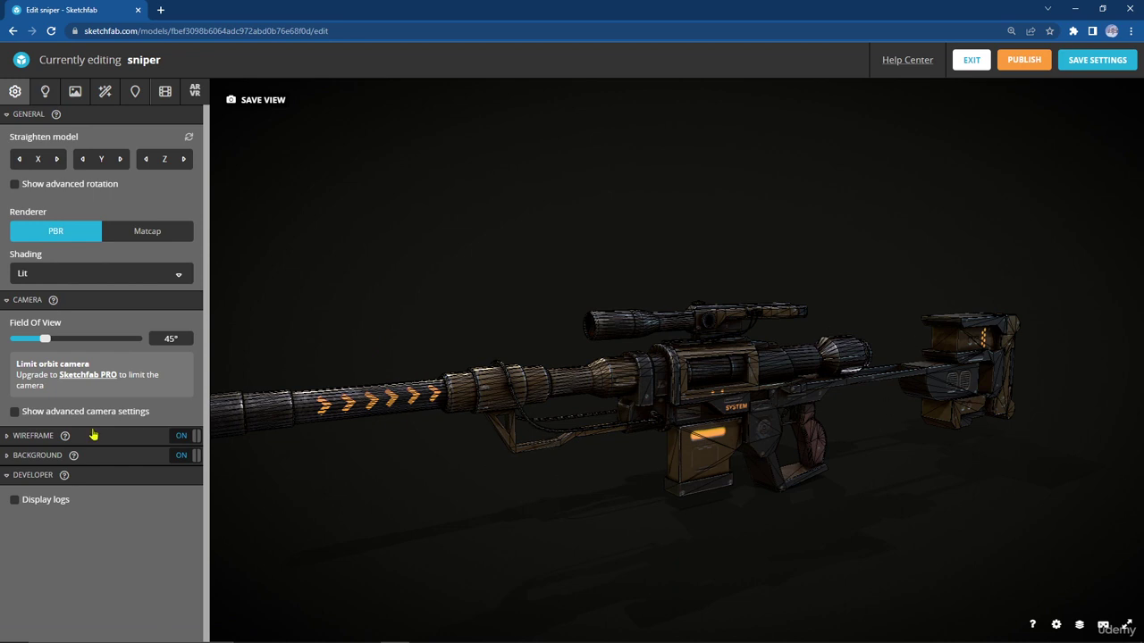
pyautogui.click(184, 437)
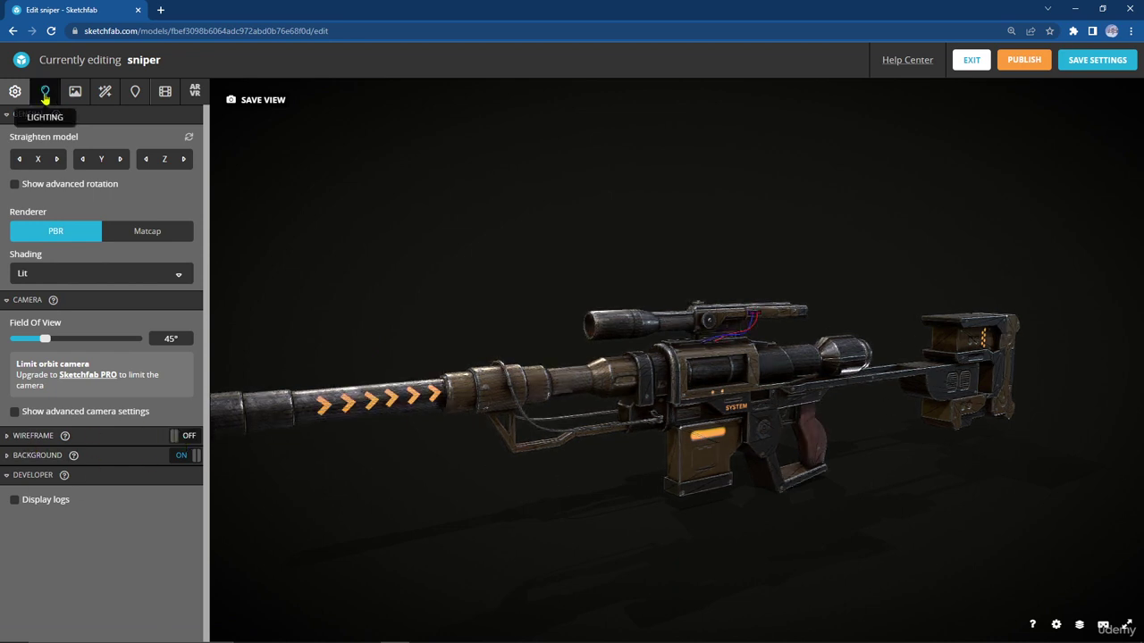
pyautogui.click(45, 93)
pyautogui.click(78, 93)
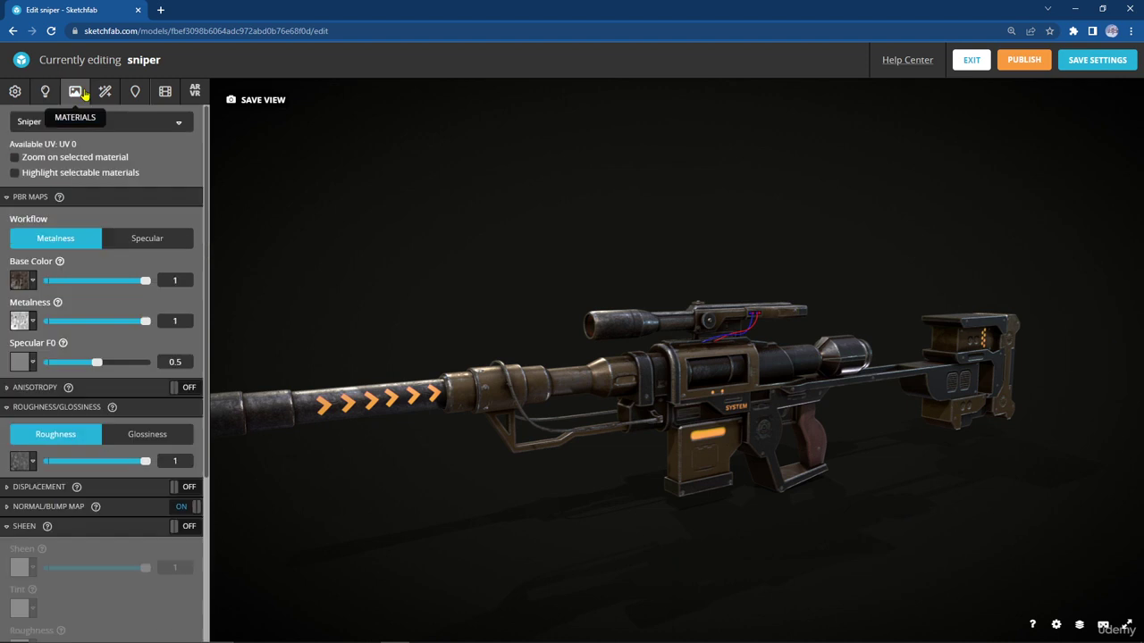
pyautogui.click(104, 92)
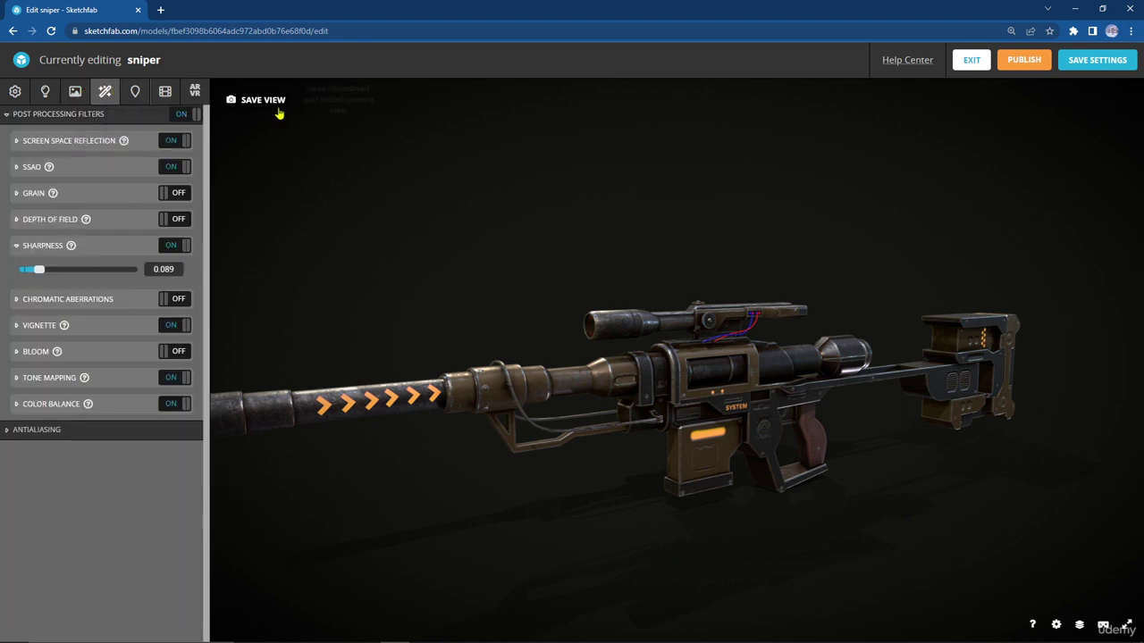
# Turn the rifle so its barrel points slightly toward the camera, save this view as the thumbnail and save the 3D settings.
pyautogui.moveTo(590, 244); pyautogui.dragTo(602, 247)
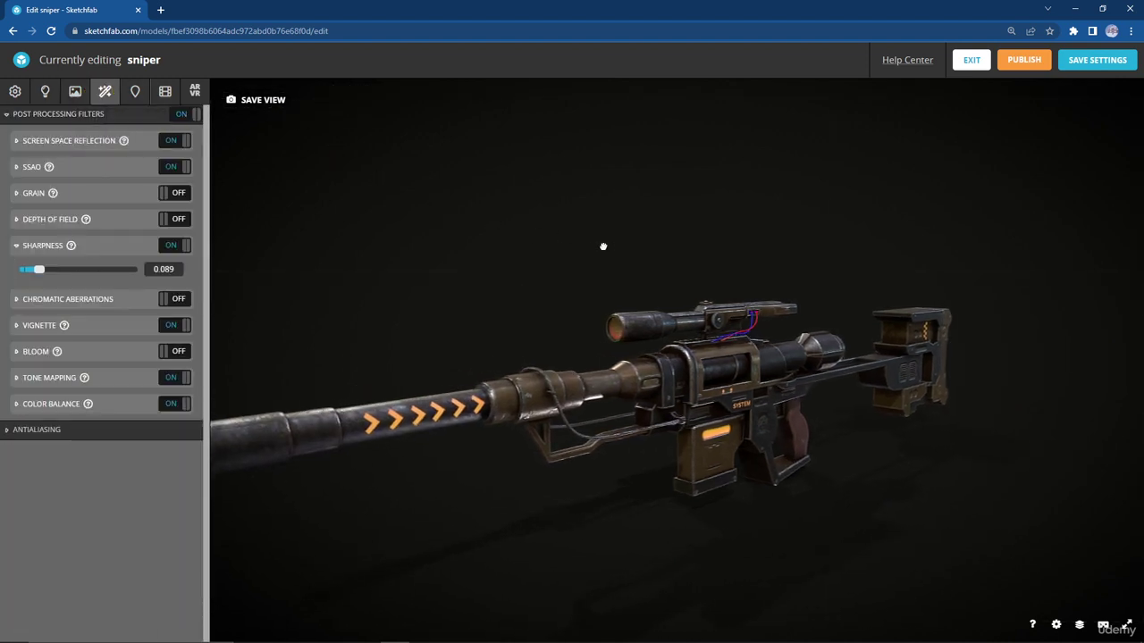
pyautogui.moveTo(718, 365); pyautogui.dragTo(689, 332)
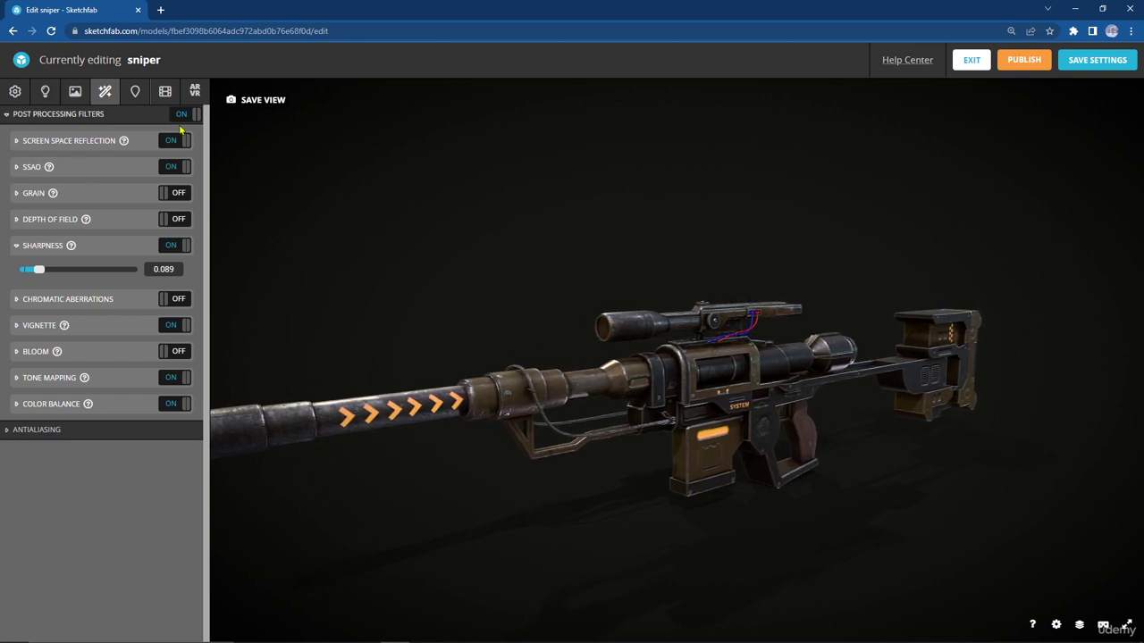
pyautogui.click(265, 101)
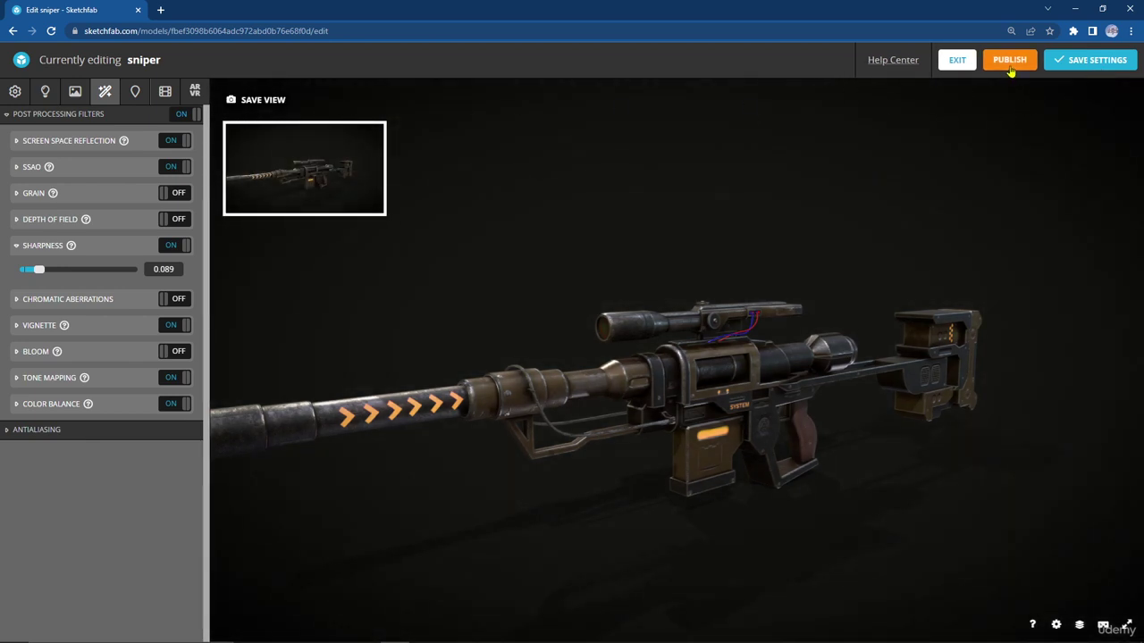
# Publish the model, open its public page and orbit the rifle in the viewer.
pyautogui.click(1021, 61)
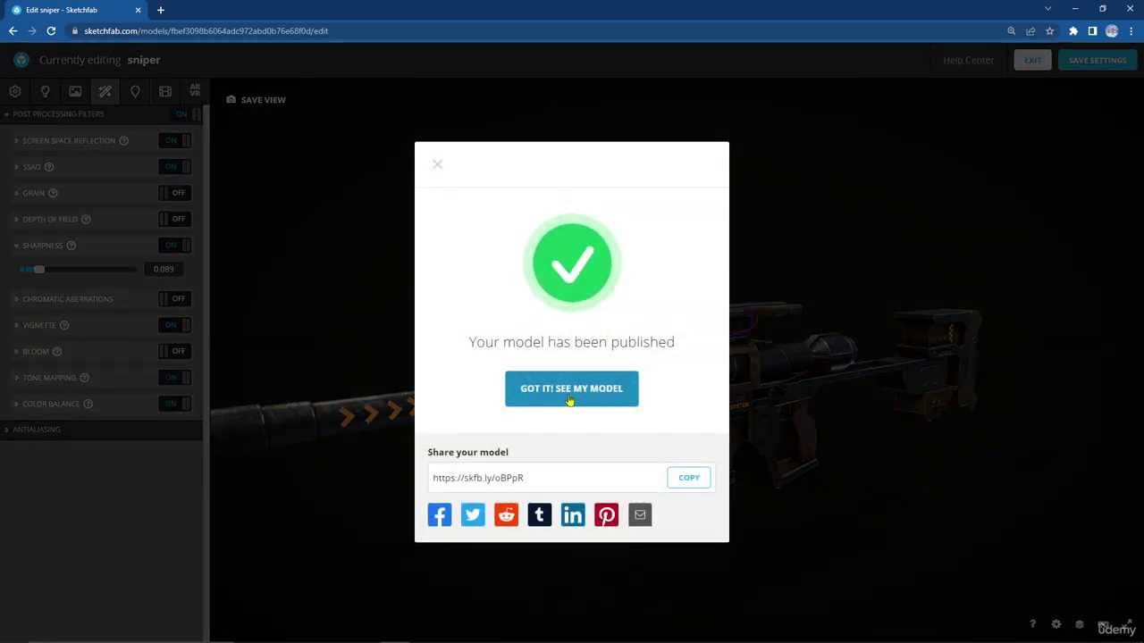
pyautogui.click(575, 392)
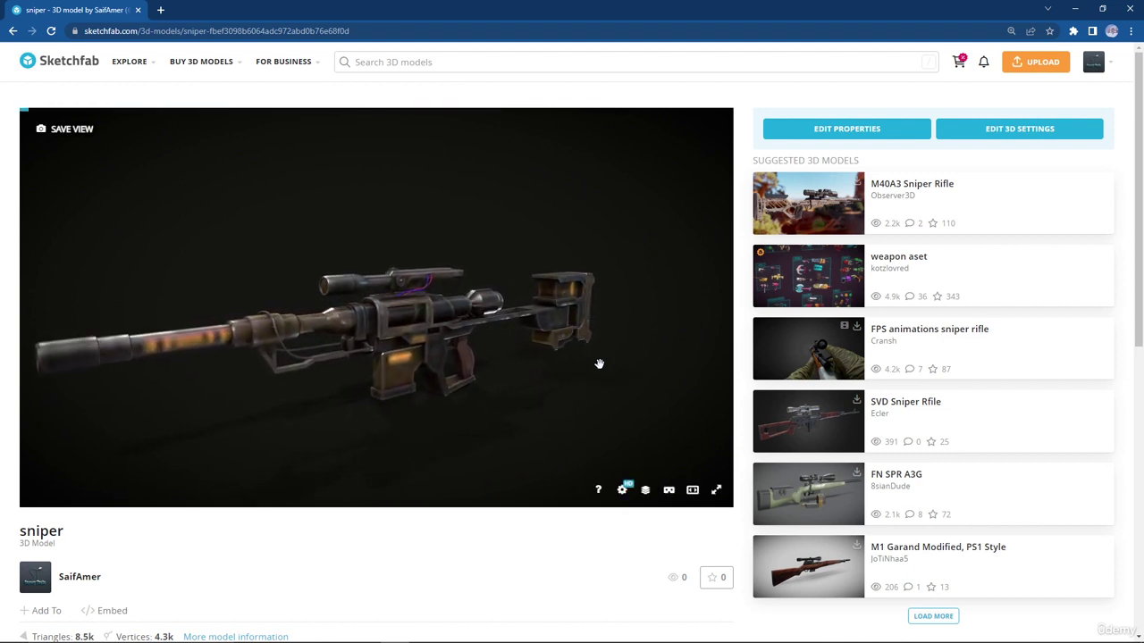
pyautogui.moveTo(456, 315); pyautogui.dragTo(505, 324)
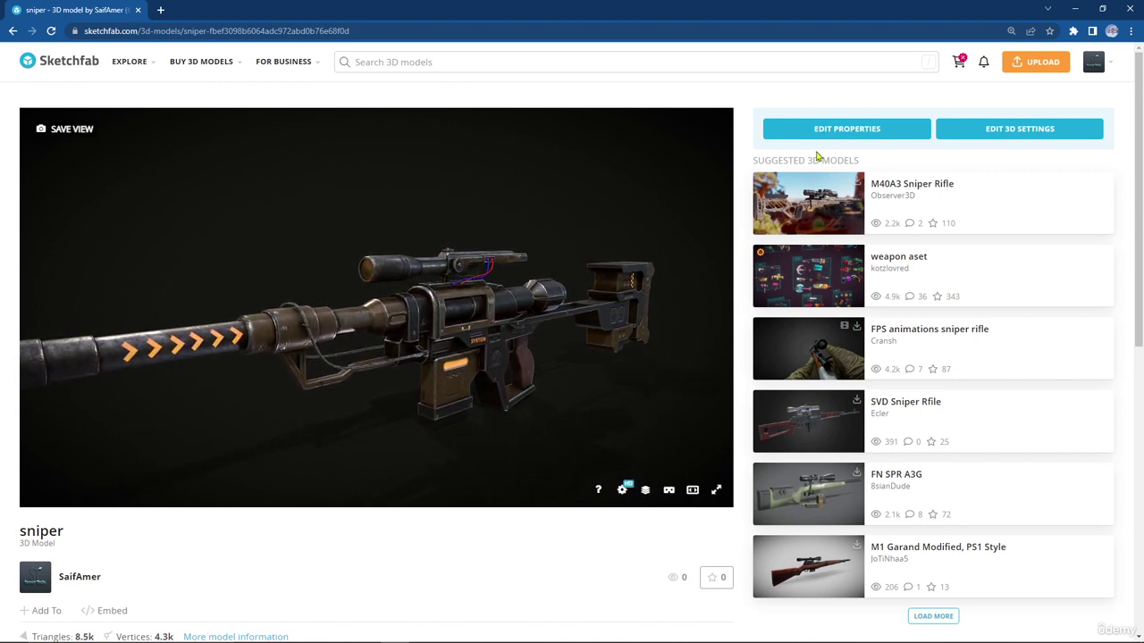
# Open the published model's properties, then switch to the Sniper folder in File Explorer and select the Sniper 3D object file.
pyautogui.click(846, 133)
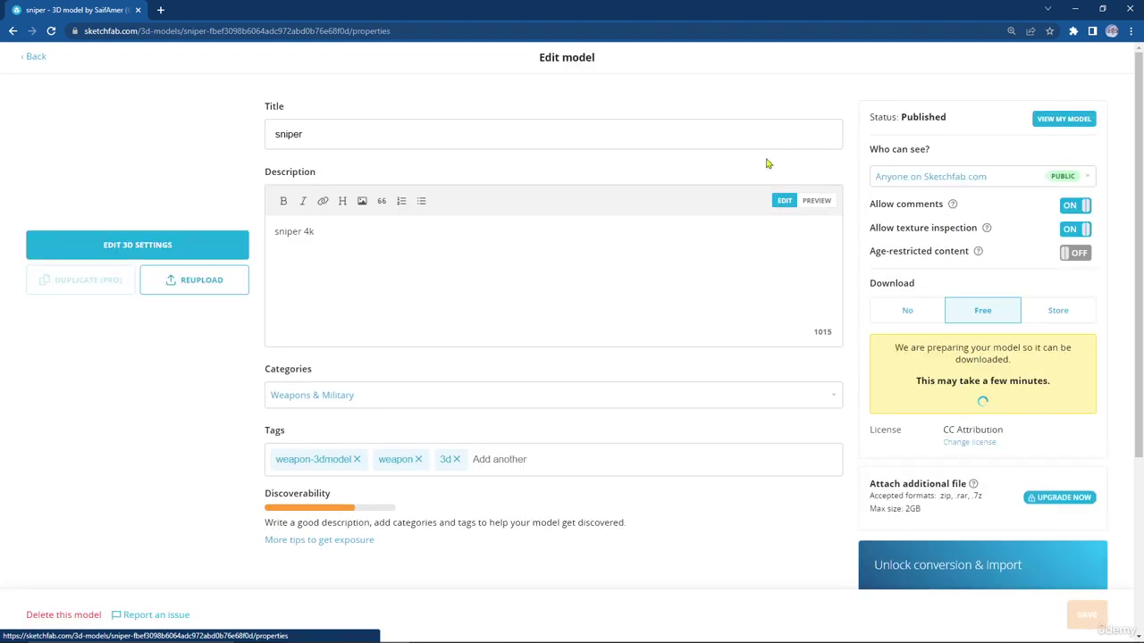
pyautogui.moveTo(365, 632)
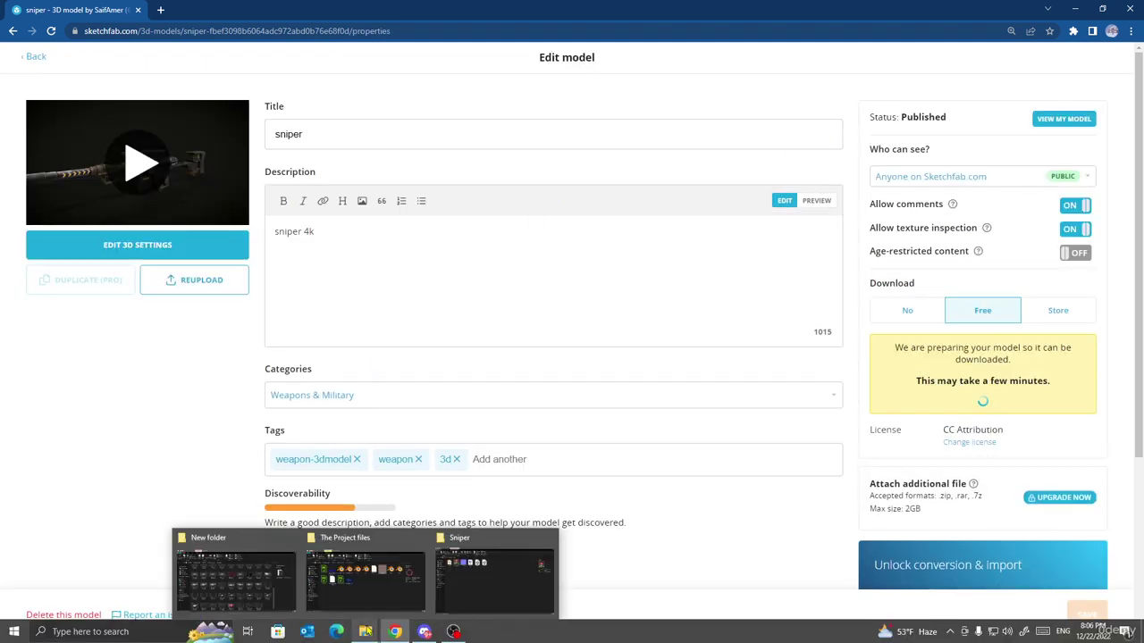
pyautogui.click(466, 580)
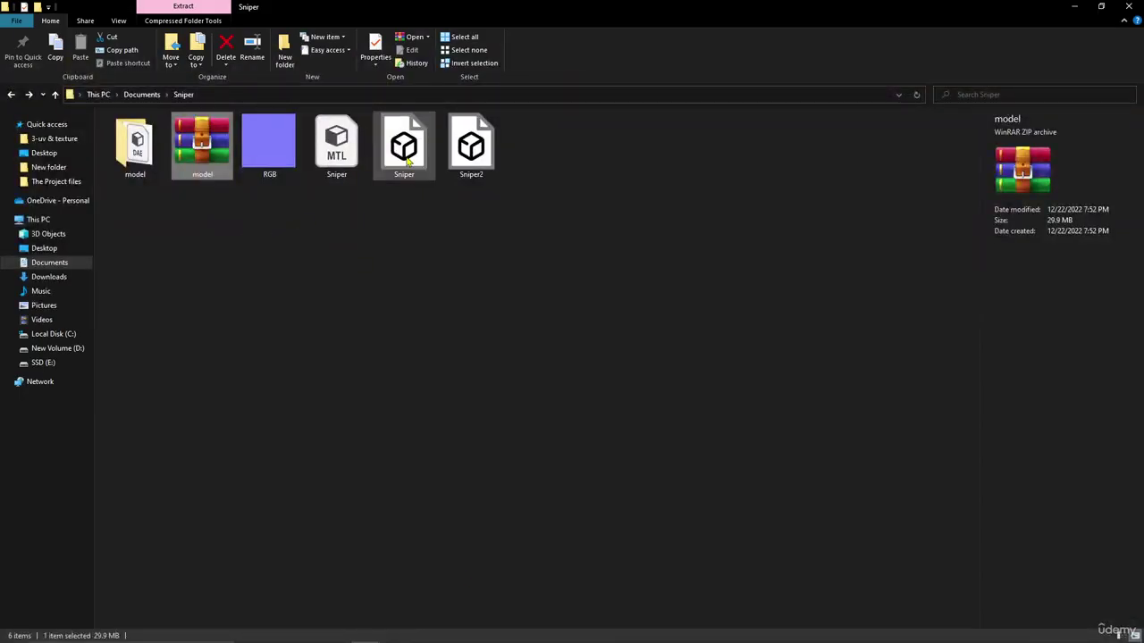
pyautogui.rightClick(440, 241)
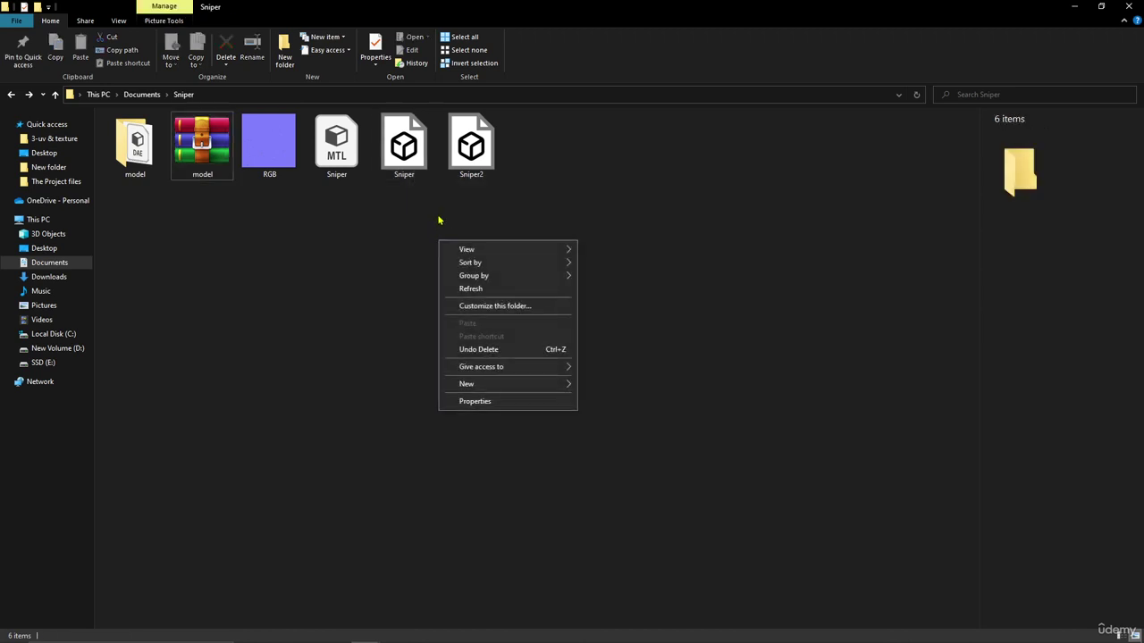
pyautogui.click(423, 170)
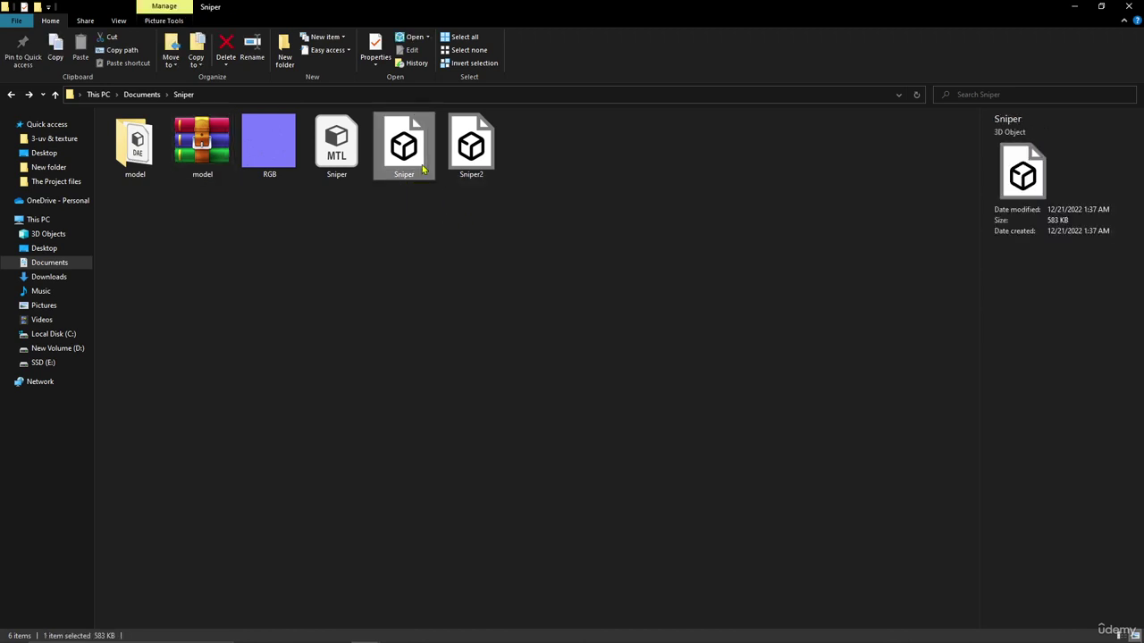
# Look at the file details of the Sniper and Sniper2 3D objects, ending with Sniper2 selected.
pyautogui.click(505, 147)
pyautogui.click(413, 158)
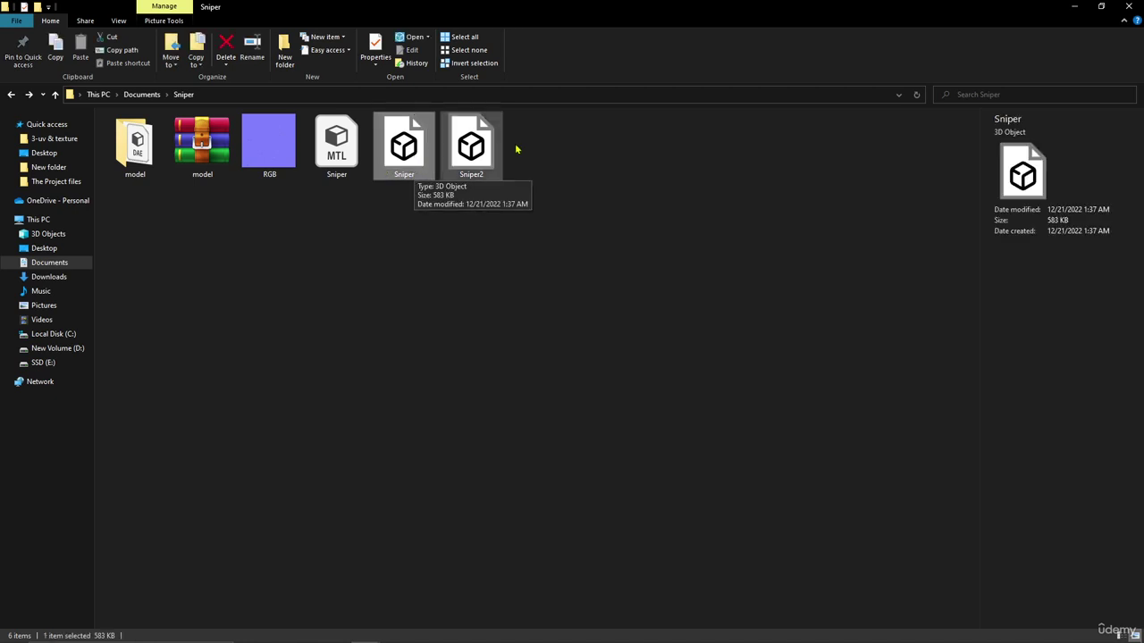
pyautogui.click(483, 154)
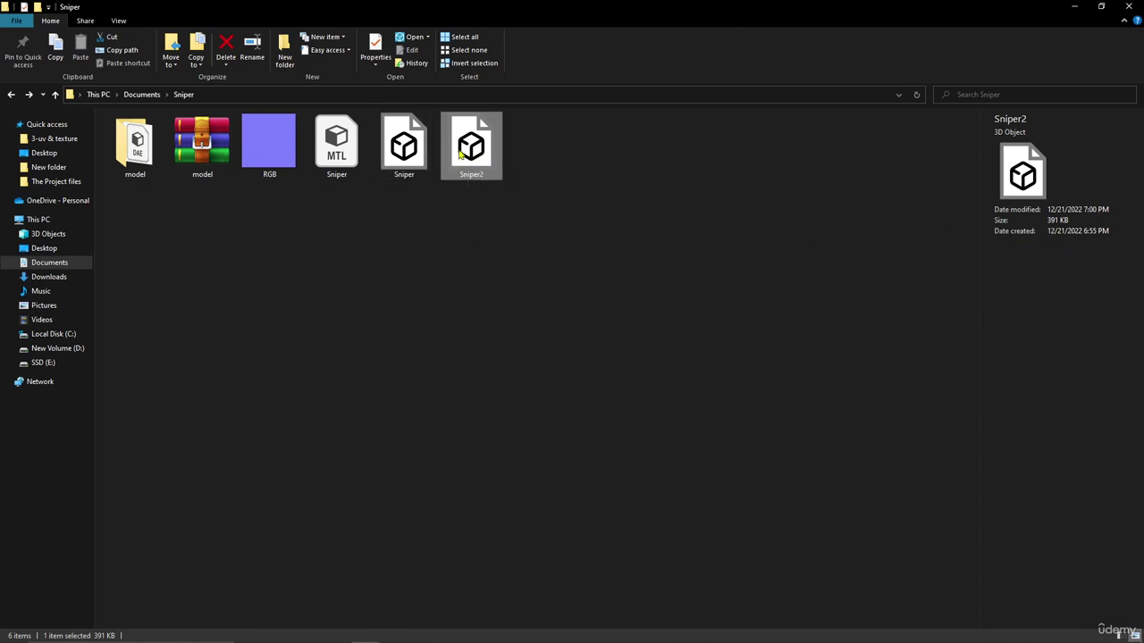
# Try to drop the Sniper2 object onto the Sketchfab page in the browser, and cancel saving it to disk.
pyautogui.moveTo(473, 143)
pyautogui.mouseDown()
pyautogui.moveTo(524, 324)
pyautogui.moveTo(484, 639)
pyautogui.moveTo(400, 635)
pyautogui.moveTo(307, 408)
pyautogui.moveTo(212, 286)
pyautogui.mouseUp()
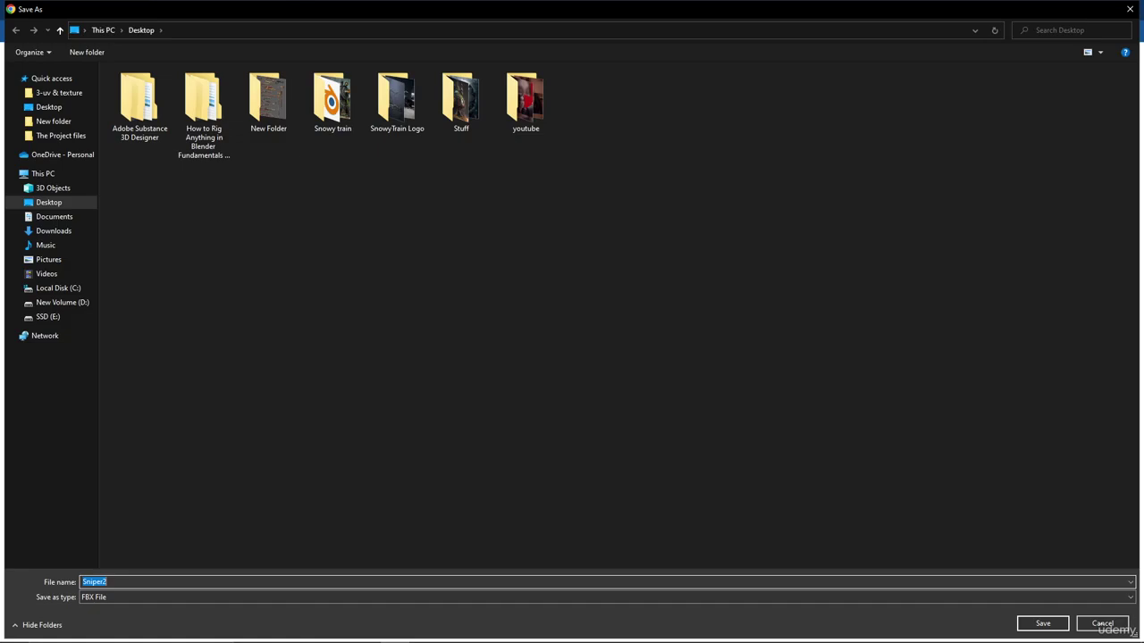
pyautogui.click(1101, 623)
pyautogui.hotkey('ctrl', 'w')
pyautogui.click(217, 291)
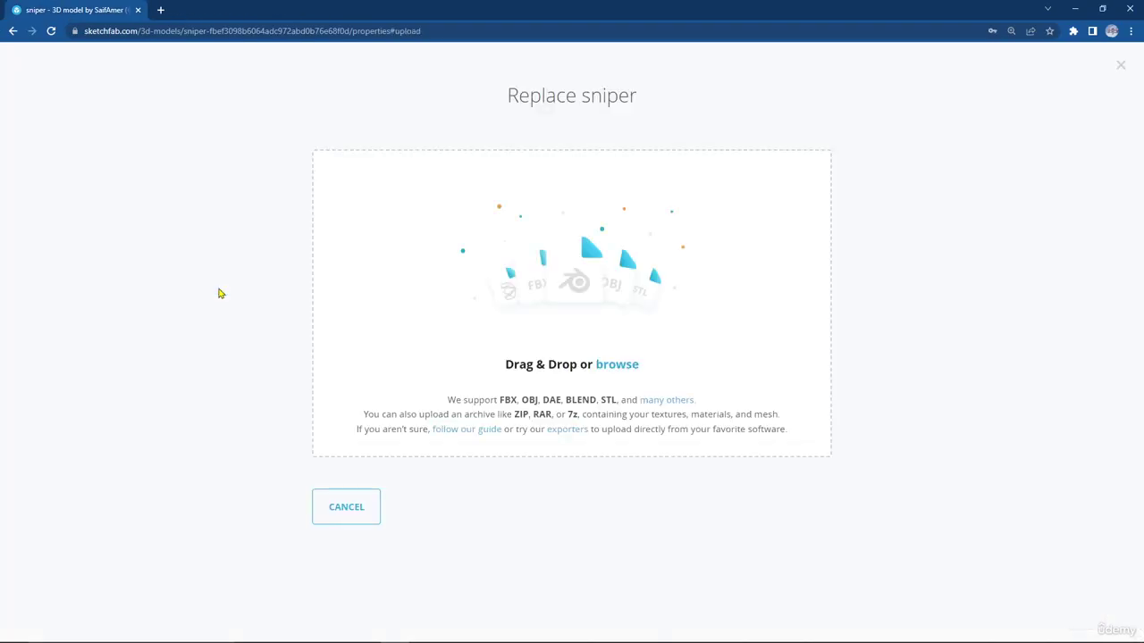
# Choose Sniper2.fbx from the Sniper folder in Documents as the replacement file for the sniper model.
pyautogui.click(590, 289)
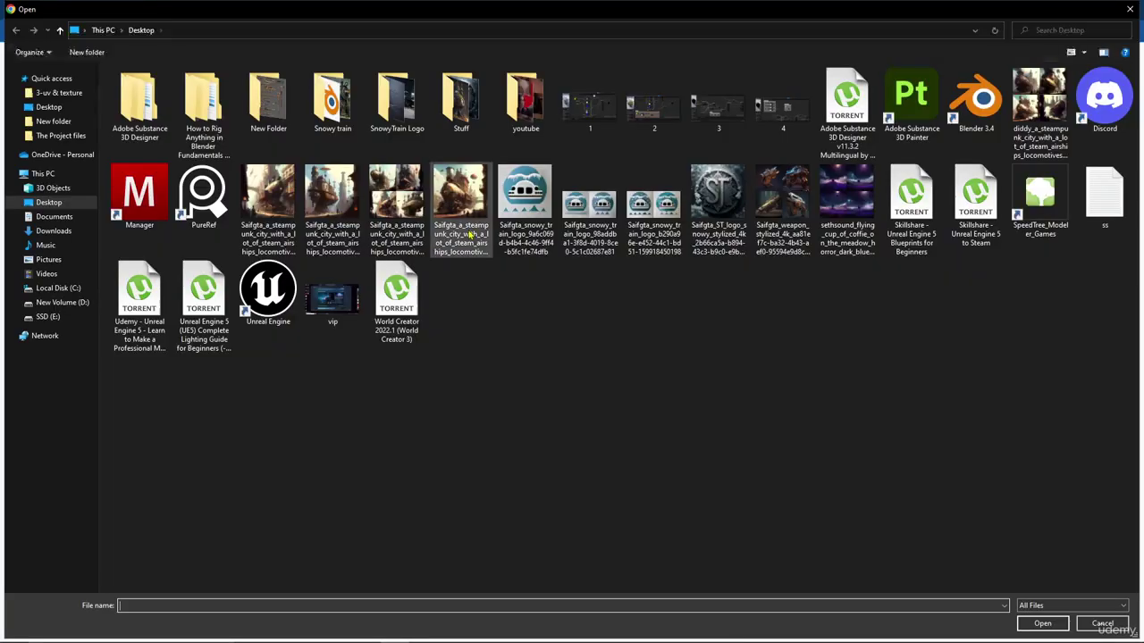
pyautogui.click(53, 217)
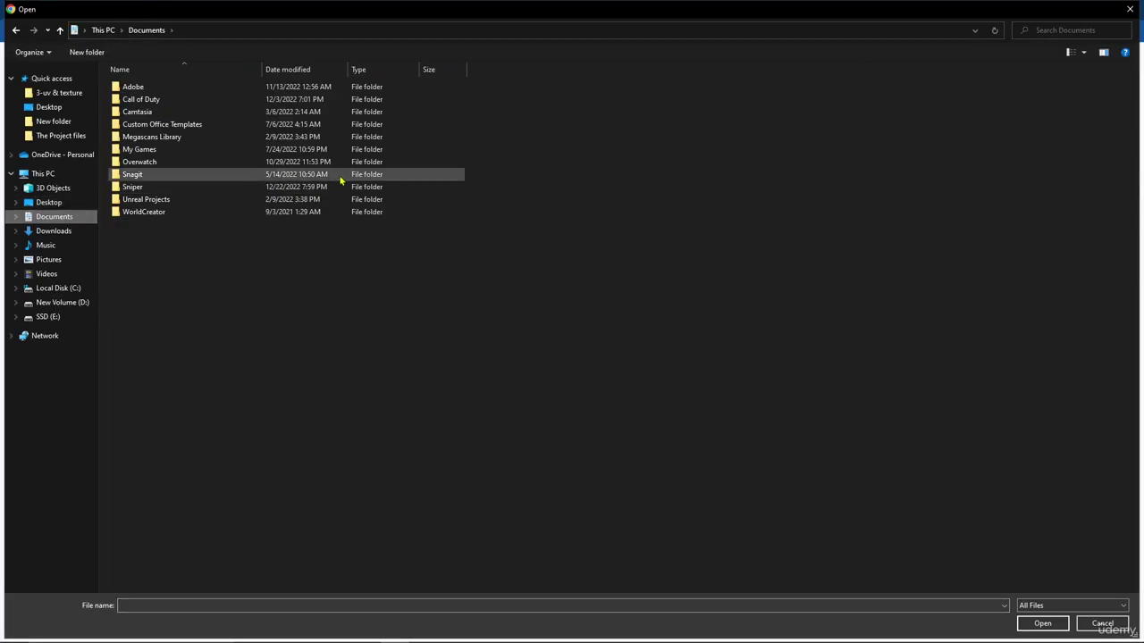
pyautogui.doubleClick(167, 188)
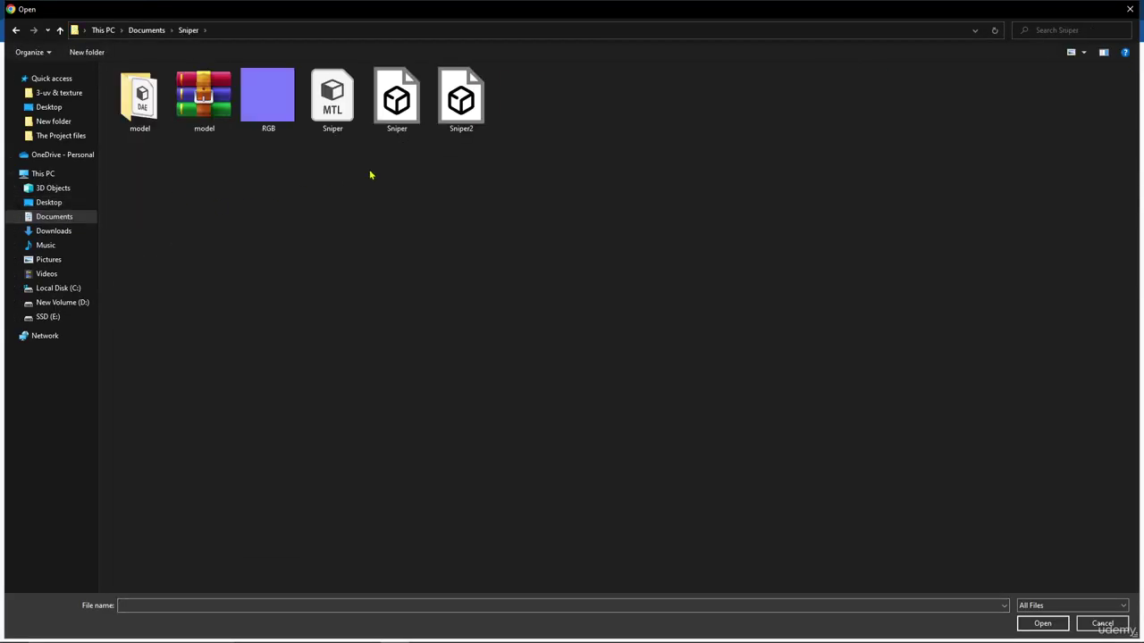
pyautogui.doubleClick(473, 114)
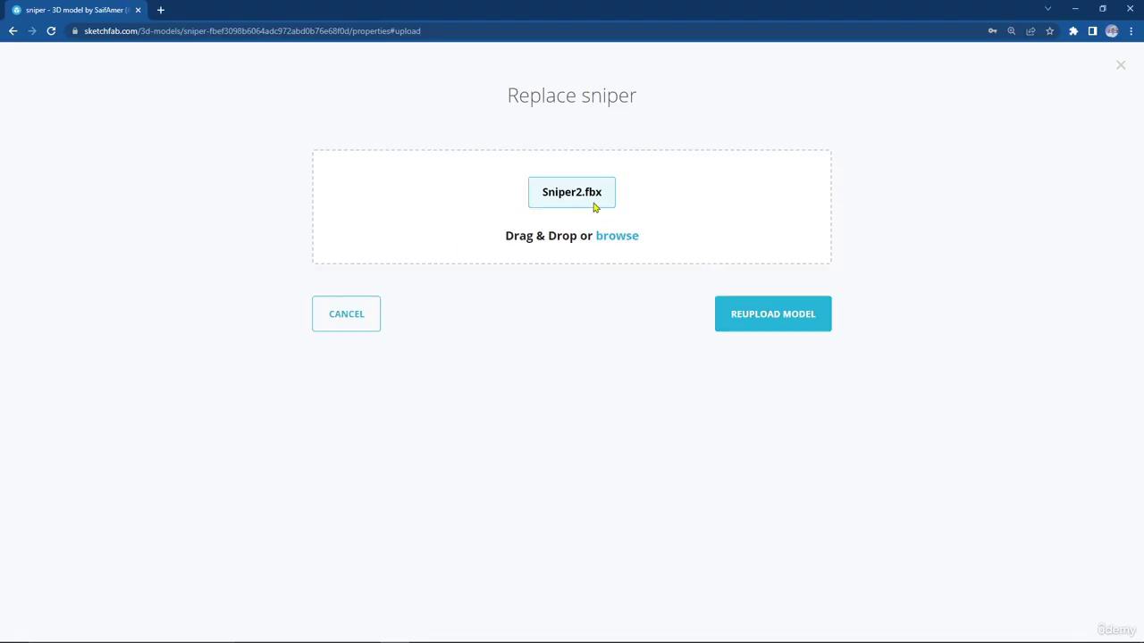
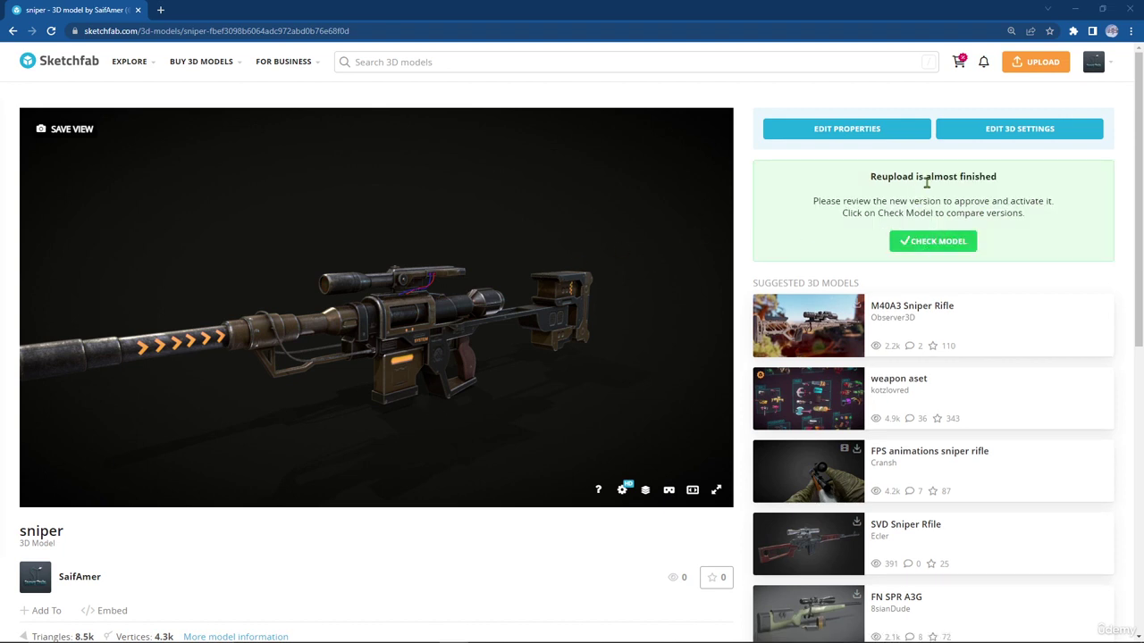
# Review the reuploaded model in full screen, exit full screen and approve it over the current version.
pyautogui.click(927, 247)
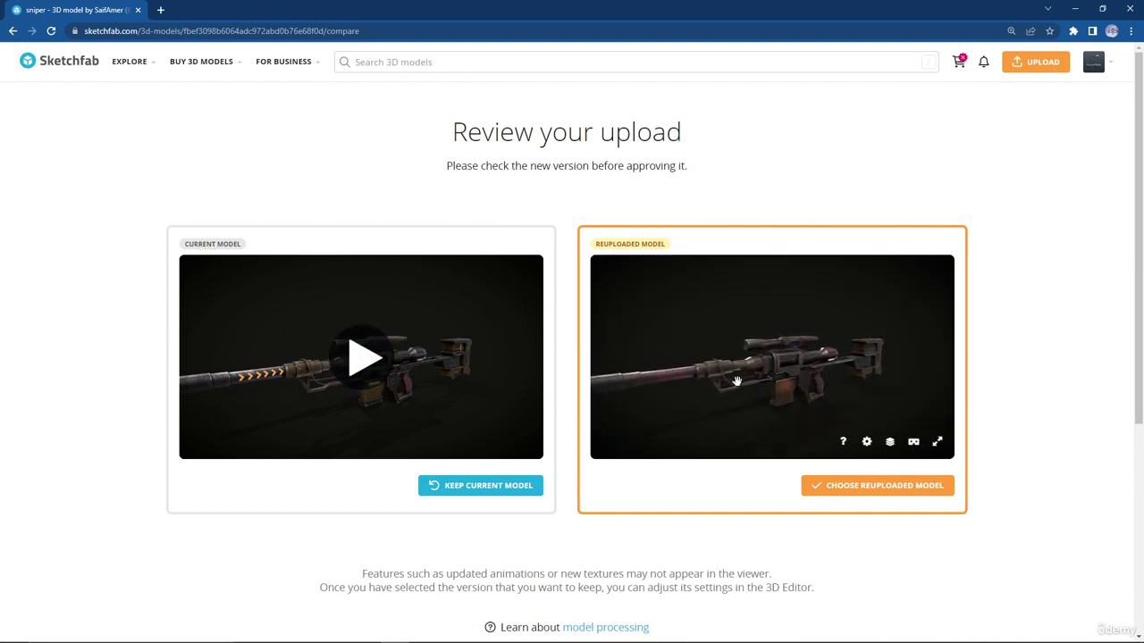
pyautogui.click(936, 444)
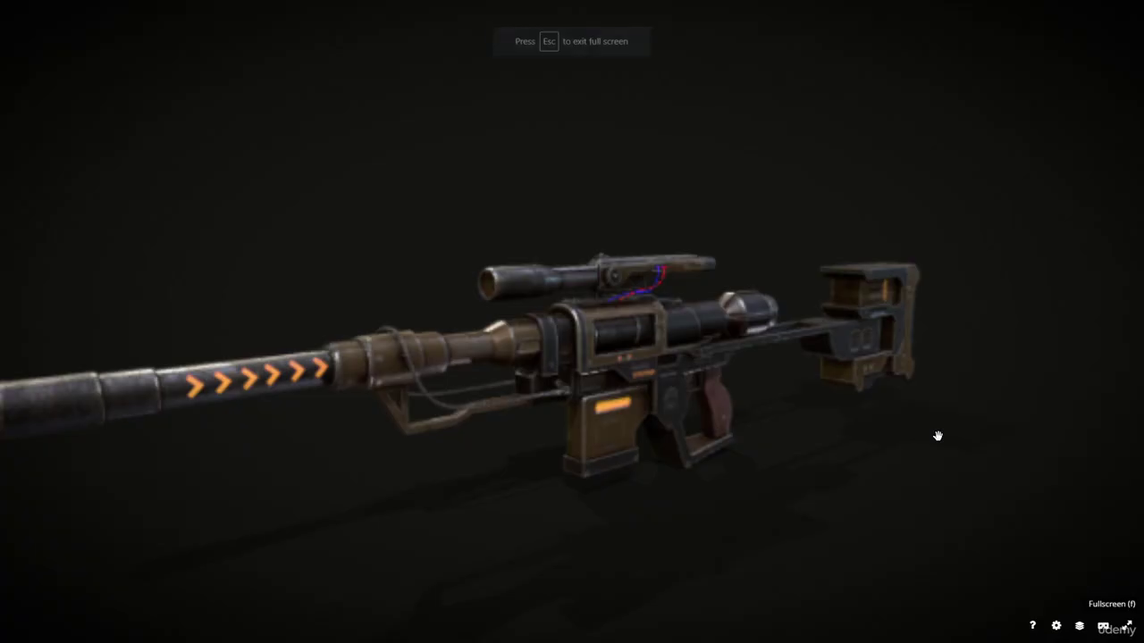
pyautogui.click(1119, 622)
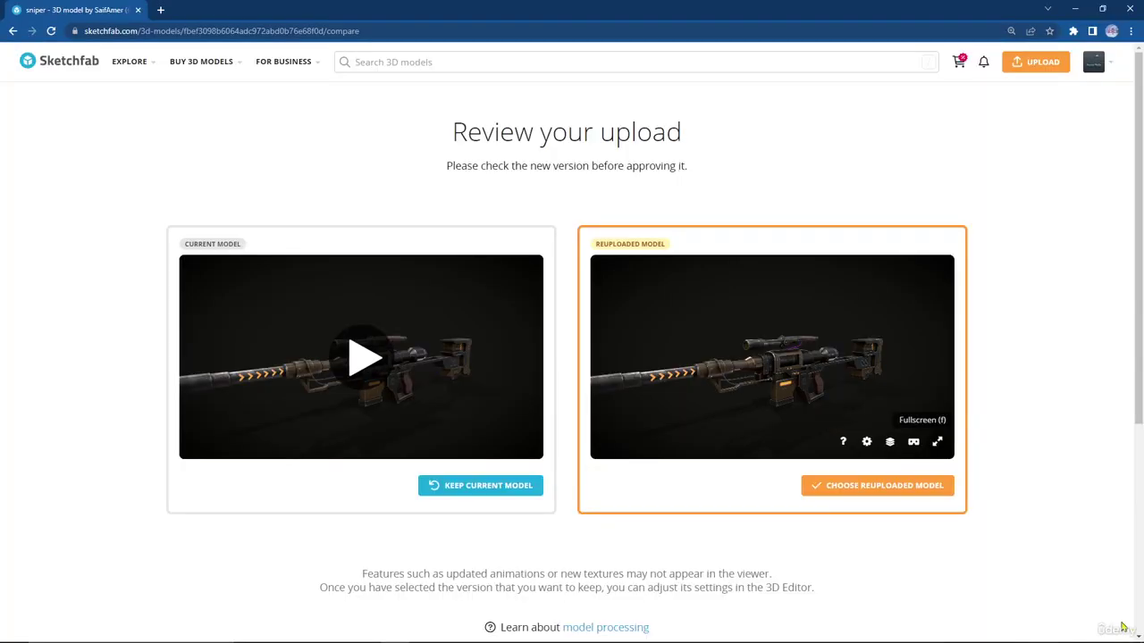
pyautogui.click(883, 487)
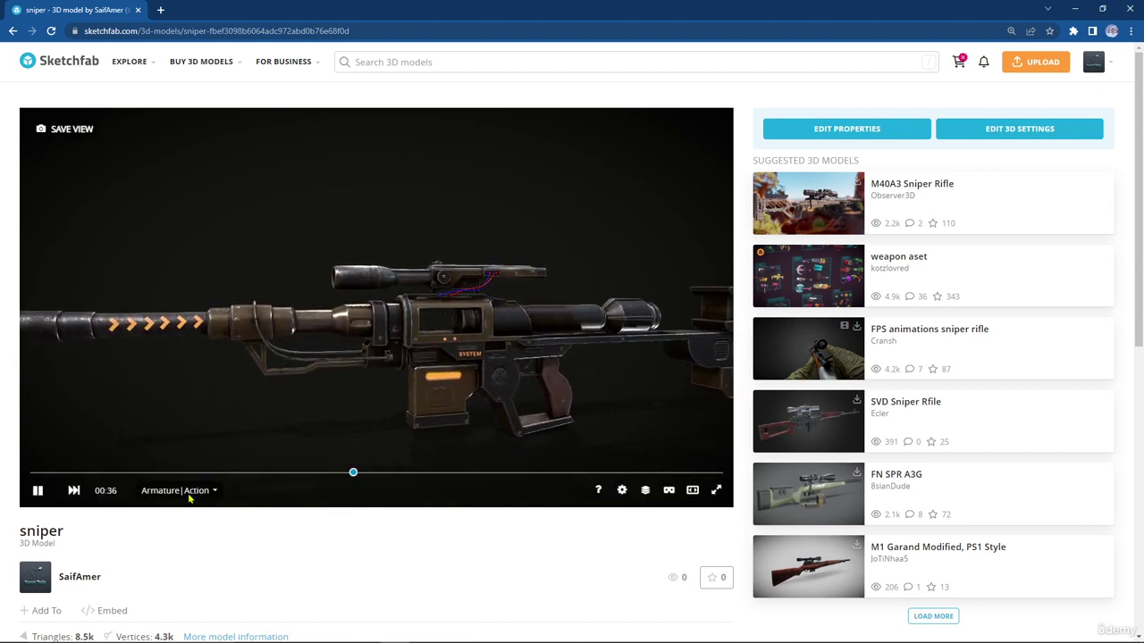
# Preview the rifle's Armature|Magazine, Armature|Scope and Armature|Trigger animations one after another.
pyautogui.click(179, 490)
pyautogui.click(198, 453)
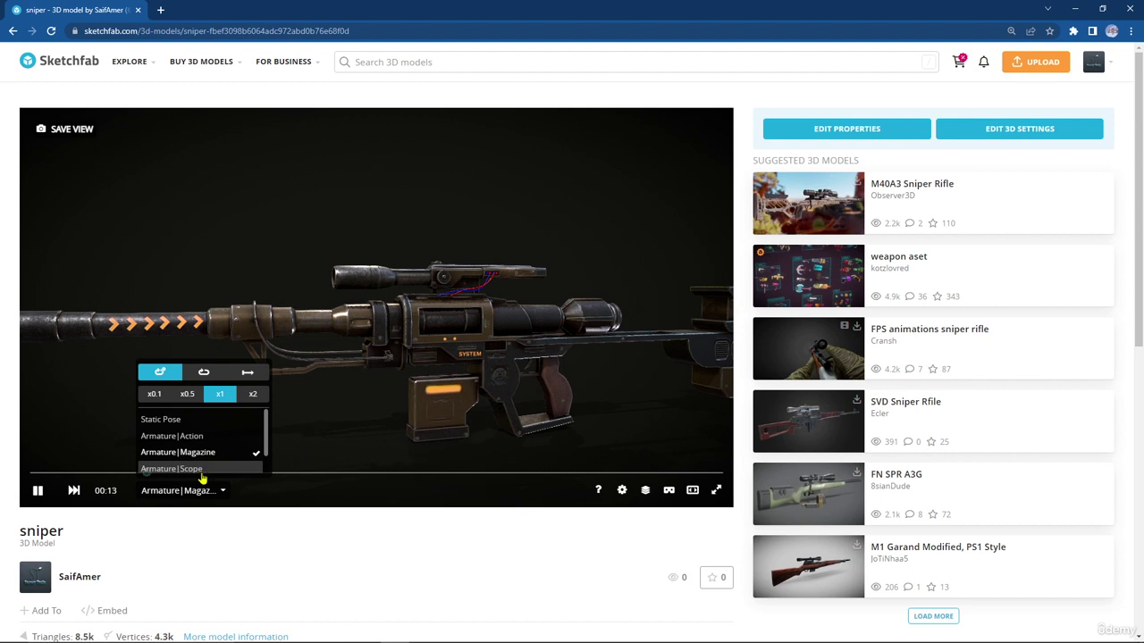
pyautogui.click(202, 469)
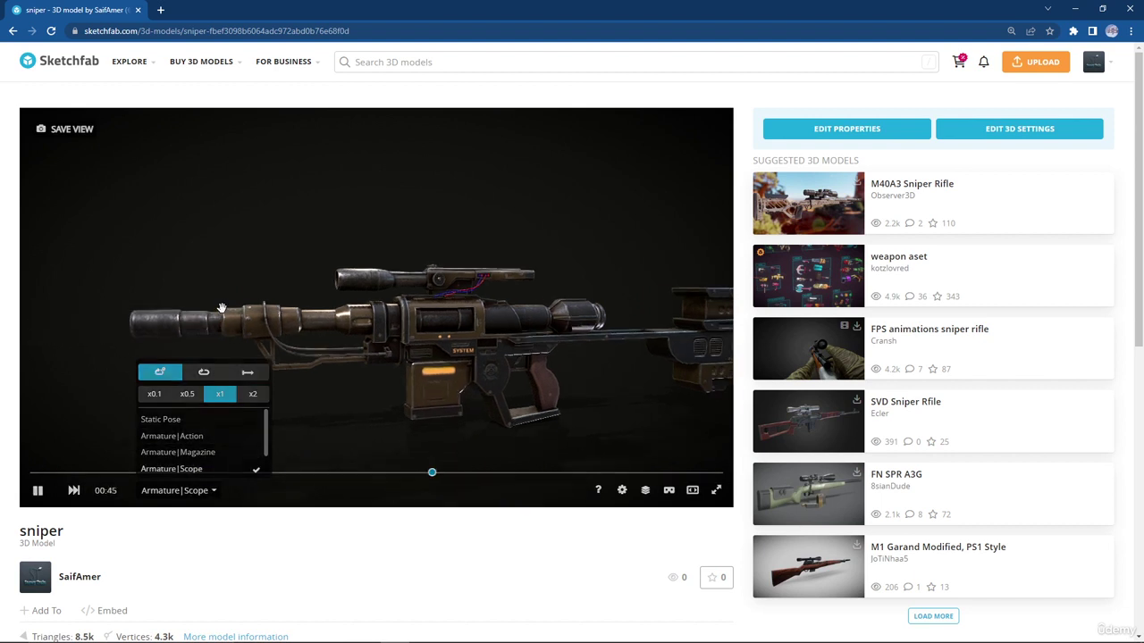
pyautogui.scroll(-1, 222, 465)
pyautogui.click(222, 465)
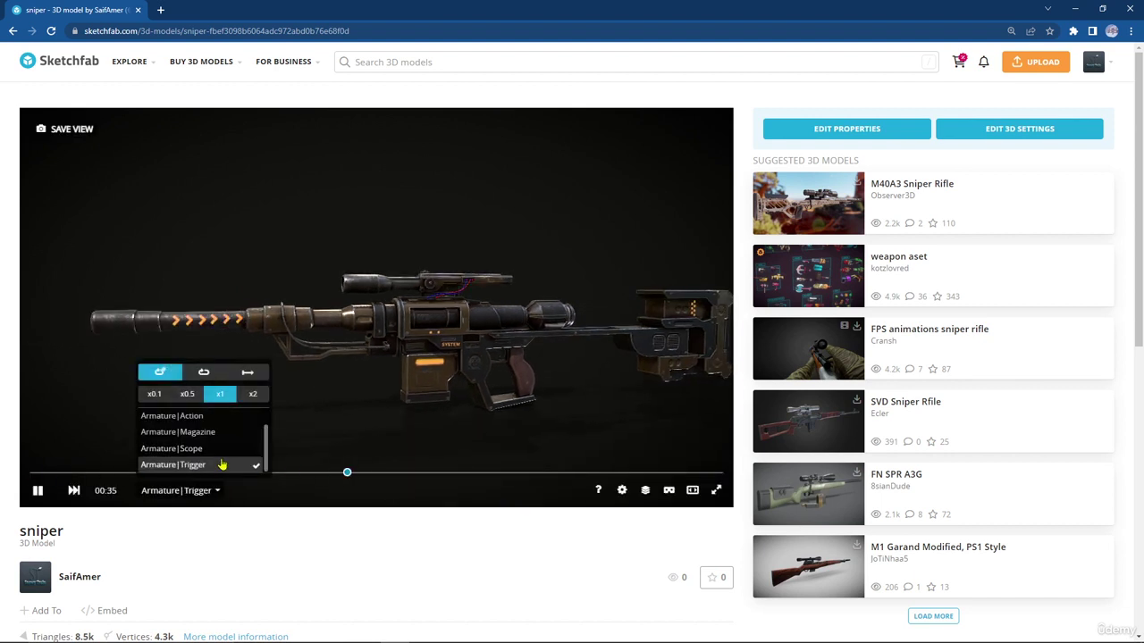
# Play the Armature|Scope animation at x0.5, x0.1 and x2 speed, and leave the playback speed at x0.5.
pyautogui.click(178, 448)
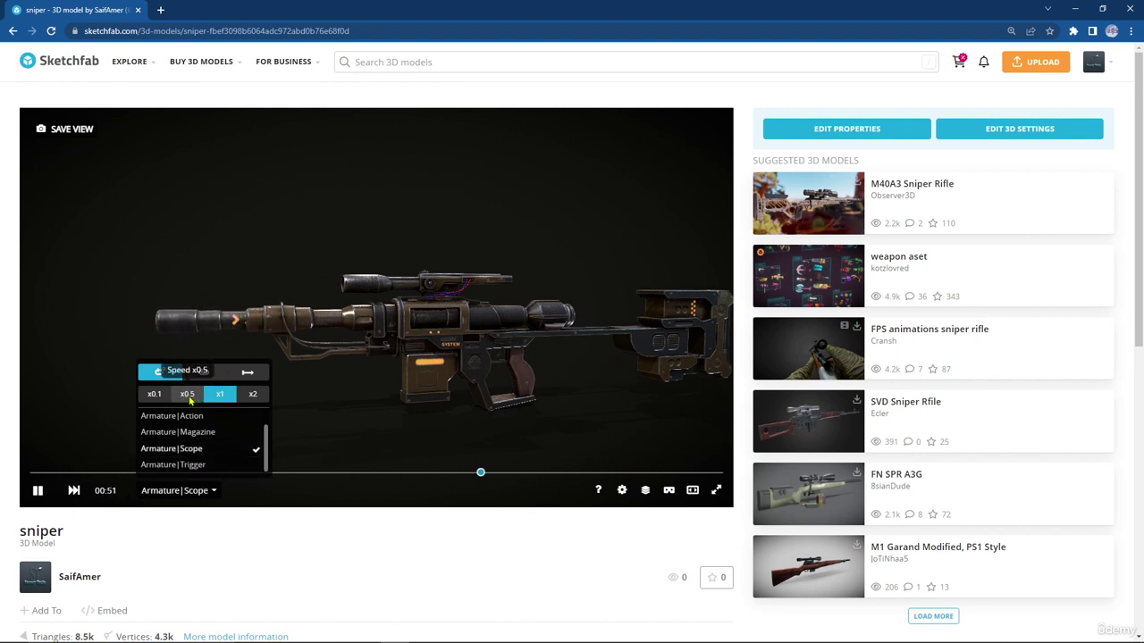
pyautogui.click(189, 400)
pyautogui.click(160, 396)
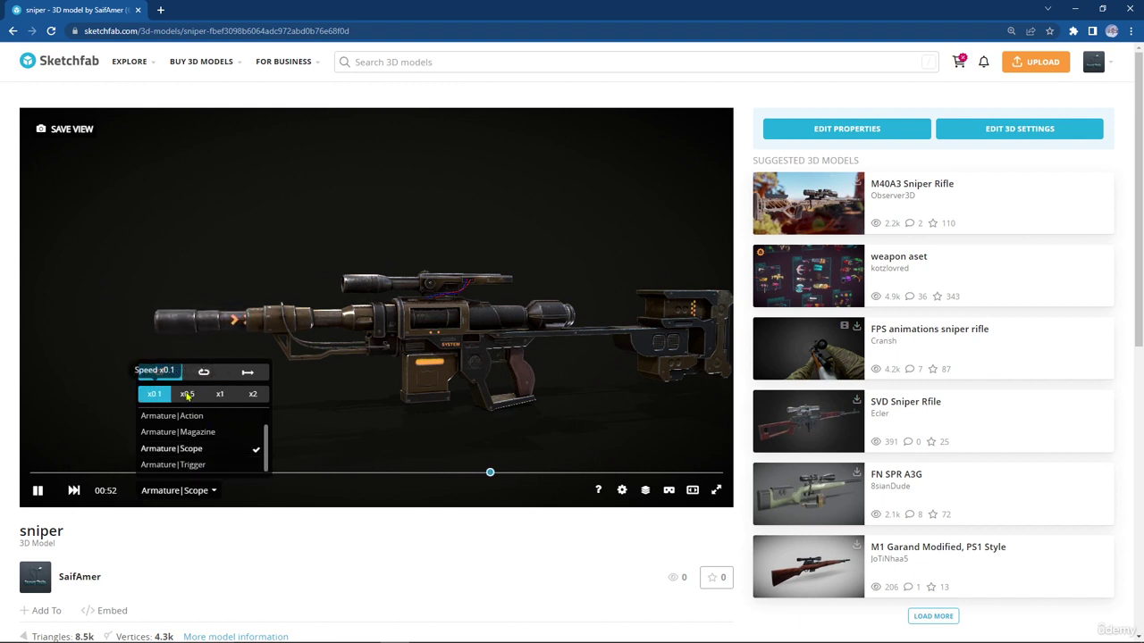
pyautogui.click(253, 394)
pyautogui.click(197, 395)
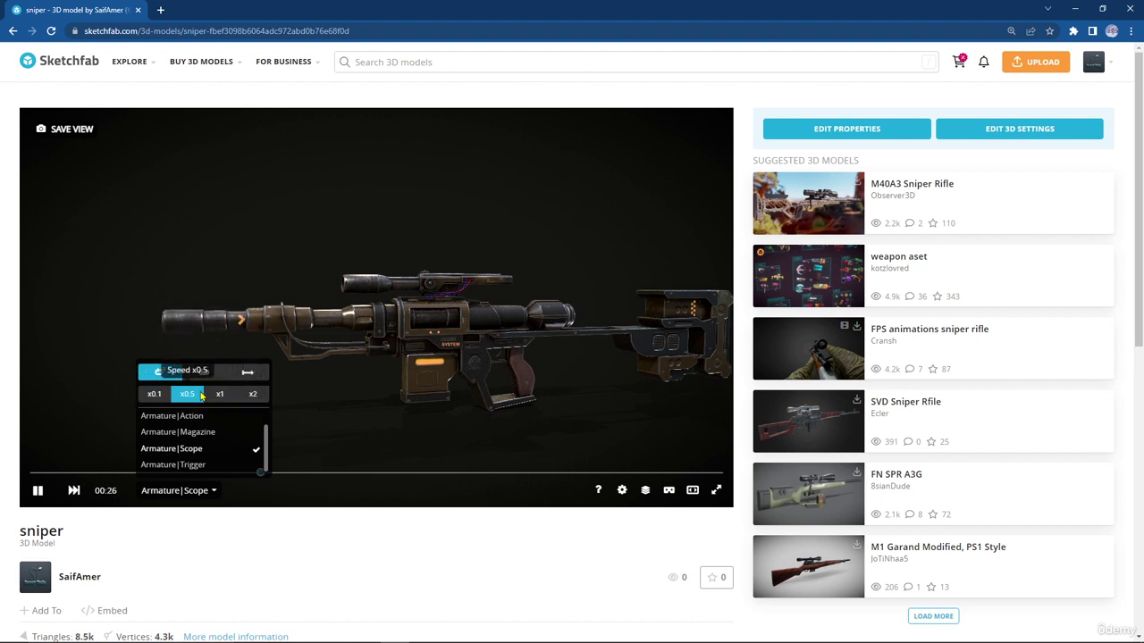
# Play the Armature|Trigger animation and orbit the rifle so its barrel points slightly toward the camera.
pyautogui.click(172, 465)
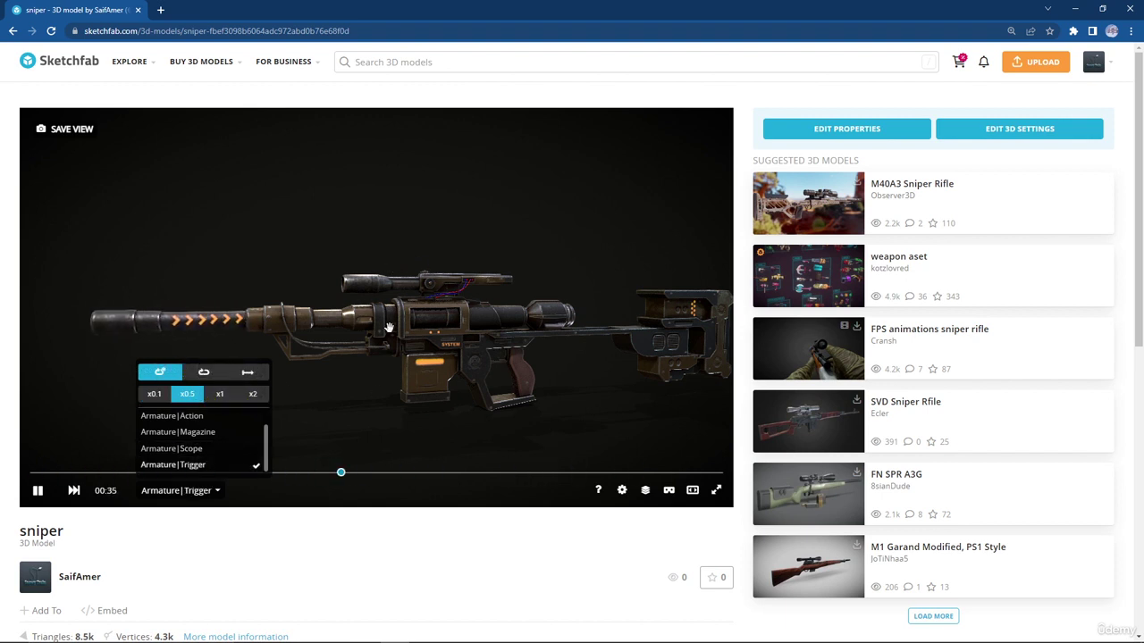
pyautogui.moveTo(389, 328); pyautogui.dragTo(361, 324)
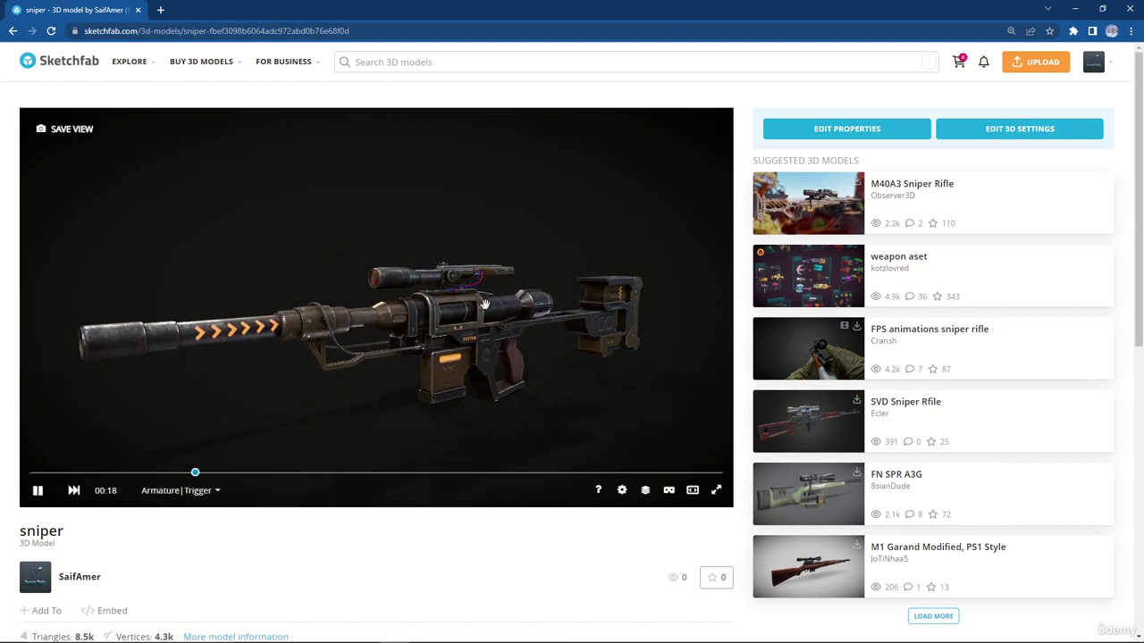